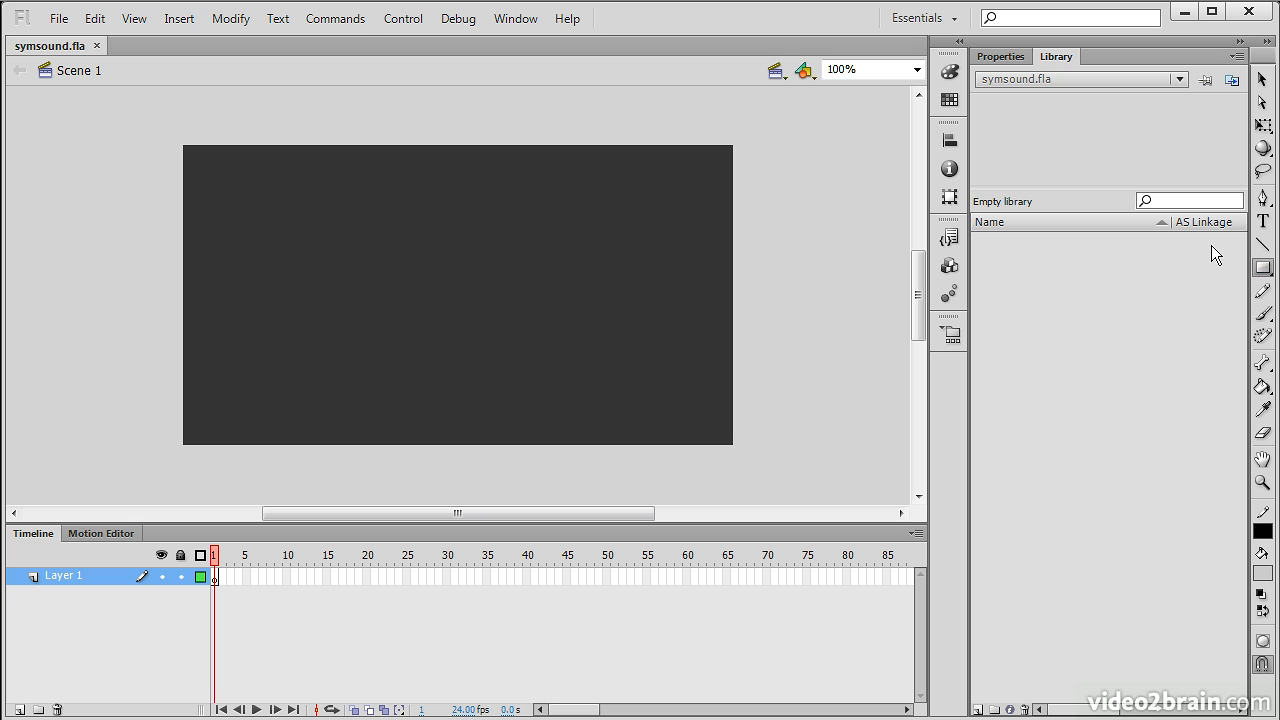
- Draw a rectangle about 191 by 60 px in the stage's upper-left area and give it a linear gradient fill
{"action": "left_click_drag", "start_coordinate": [301, 210], "coordinate": [425, 245]}
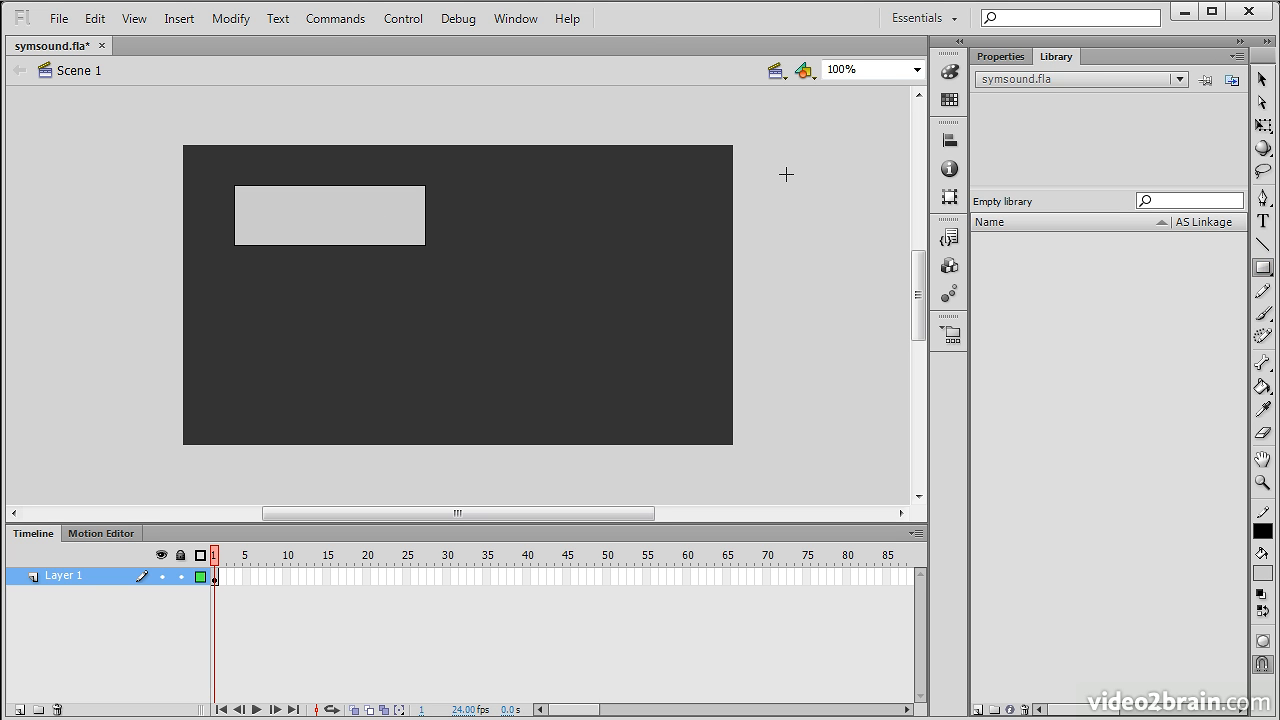
{"action": "key", "text": "v"}
{"action": "left_click", "coordinate": [318, 227]}
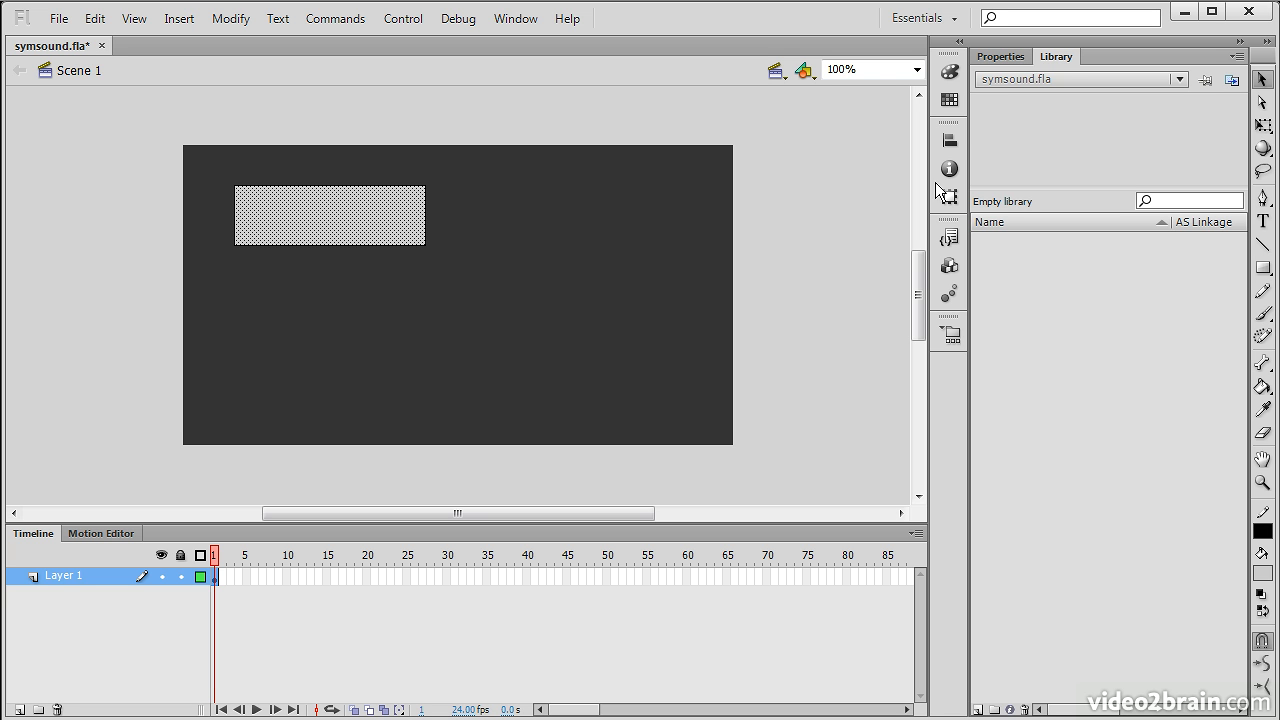
{"action": "left_click", "coordinate": [948, 69]}
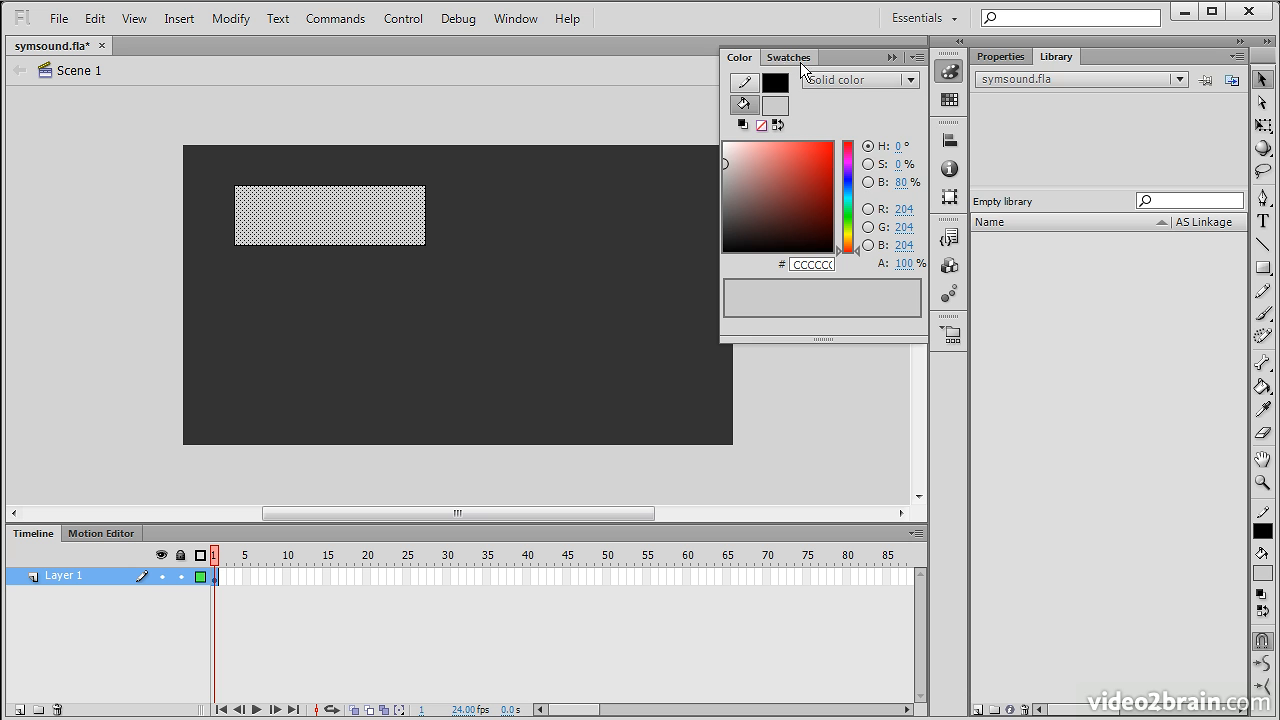
{"action": "left_click", "coordinate": [858, 80]}
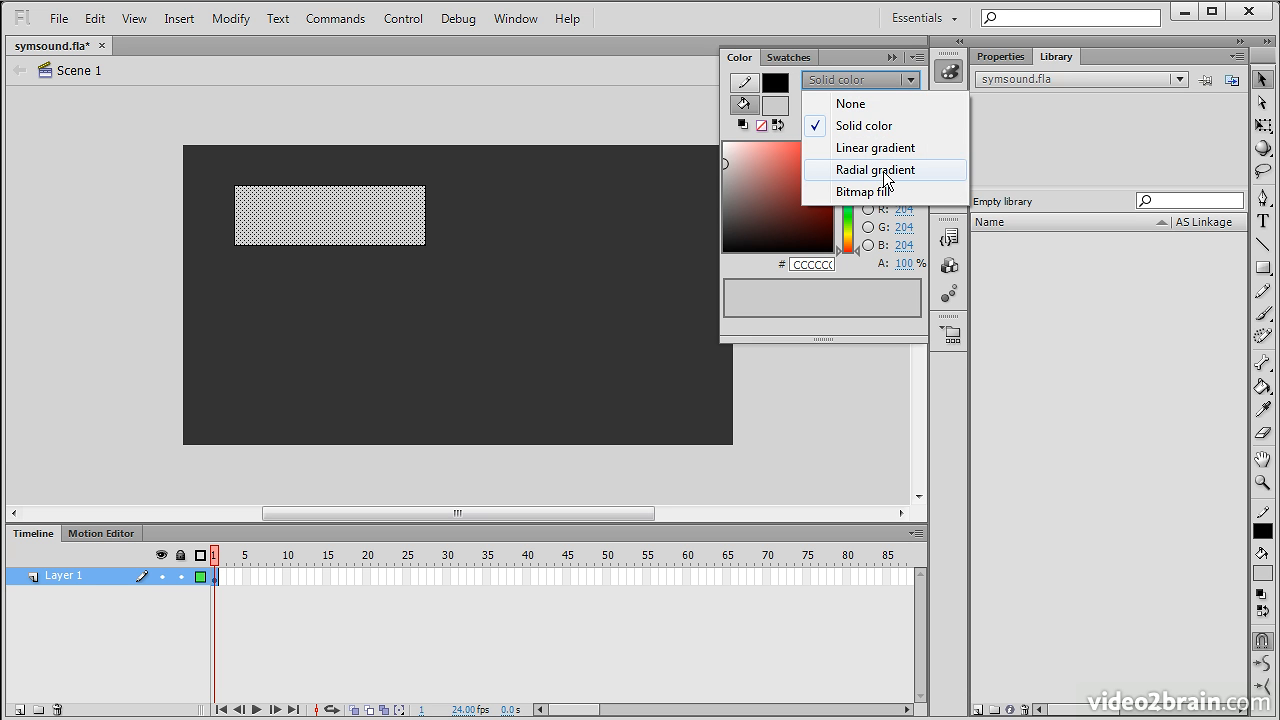
{"action": "left_click", "coordinate": [860, 148]}
- Use Gradient Transform to turn and fit the rectangle's gradient vertically, running from light at the top edge to dark at the bottom edge
{"action": "left_click", "coordinate": [1263, 125]}
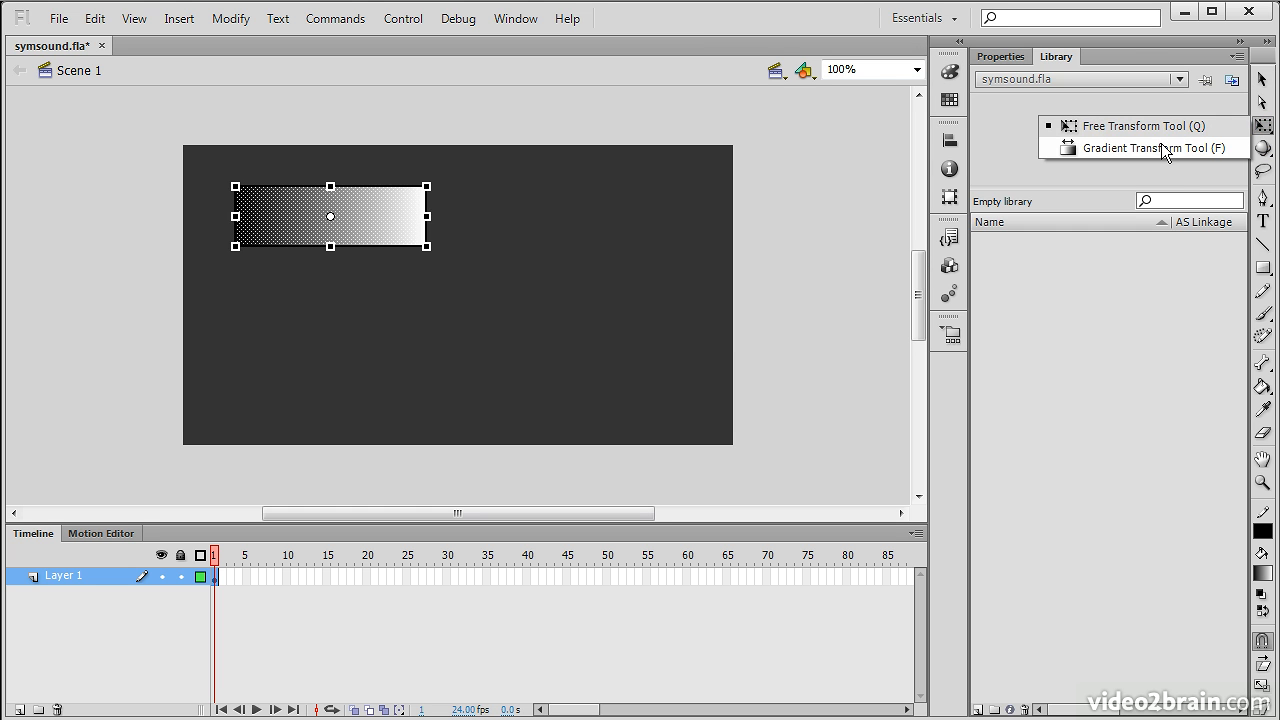
{"action": "left_click", "coordinate": [1160, 147]}
{"action": "left_click_drag", "start_coordinate": [427, 196], "coordinate": [331, 270]}
{"action": "left_click_drag", "start_coordinate": [427, 269], "coordinate": [245, 172]}
{"action": "left_click_drag", "start_coordinate": [335, 215], "coordinate": [330, 222]}
{"action": "left_click", "coordinate": [550, 277]}
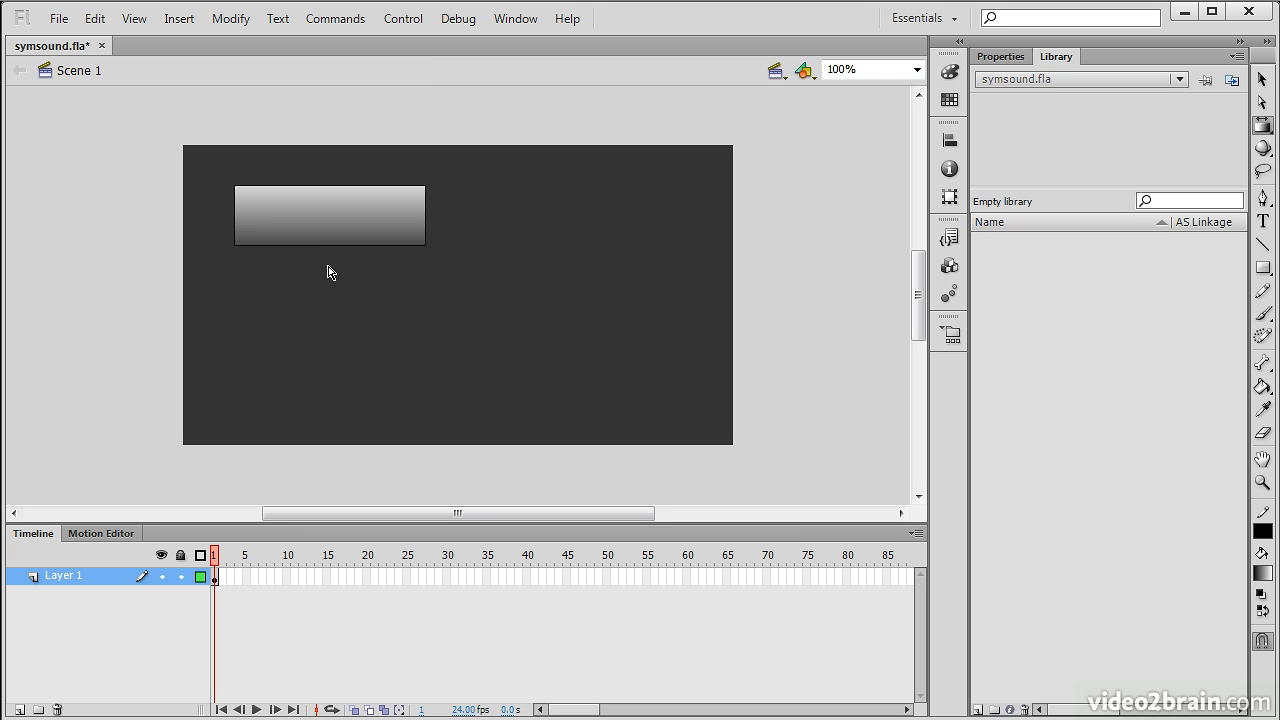
- Convert the whole rectangle, fill and outline, into a Button symbol named Btn
{"action": "key", "text": "v"}
{"action": "left_click_drag", "start_coordinate": [197, 144], "coordinate": [595, 372]}
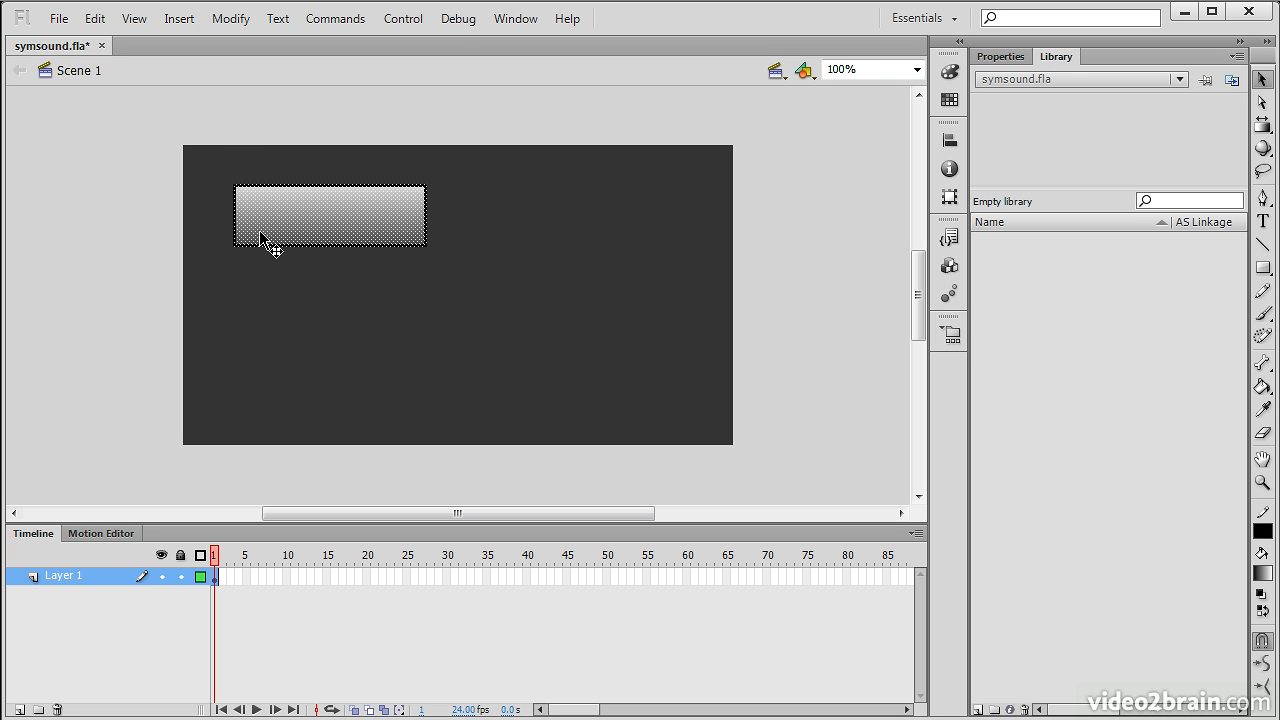
{"action": "left_click", "coordinate": [226, 18]}
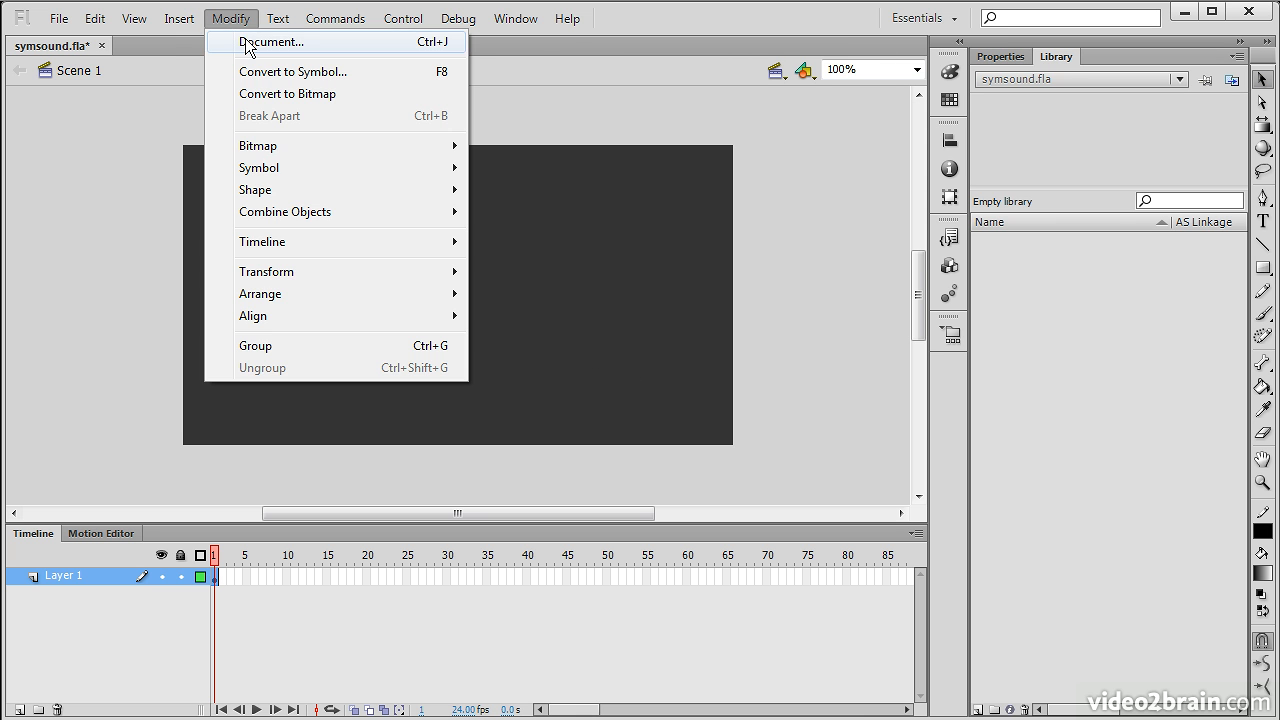
{"action": "left_click", "coordinate": [314, 72]}
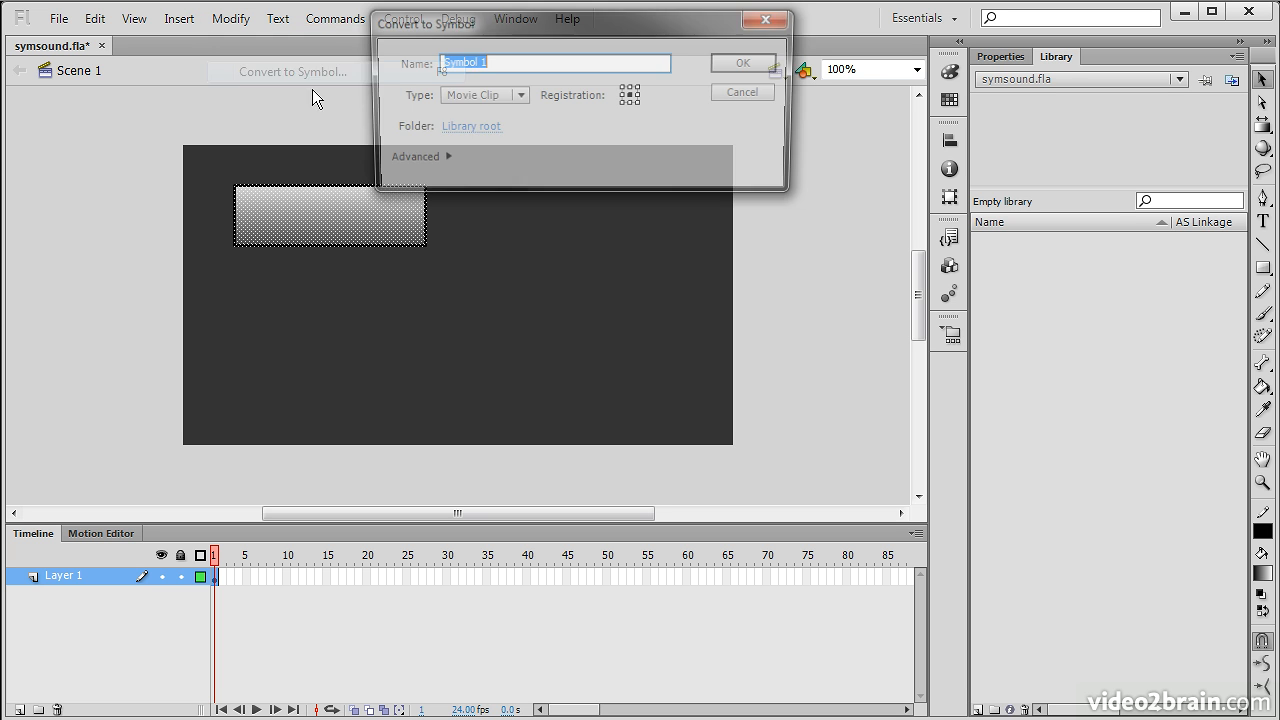
{"action": "left_click", "coordinate": [468, 95]}
{"action": "left_click", "coordinate": [495, 140]}
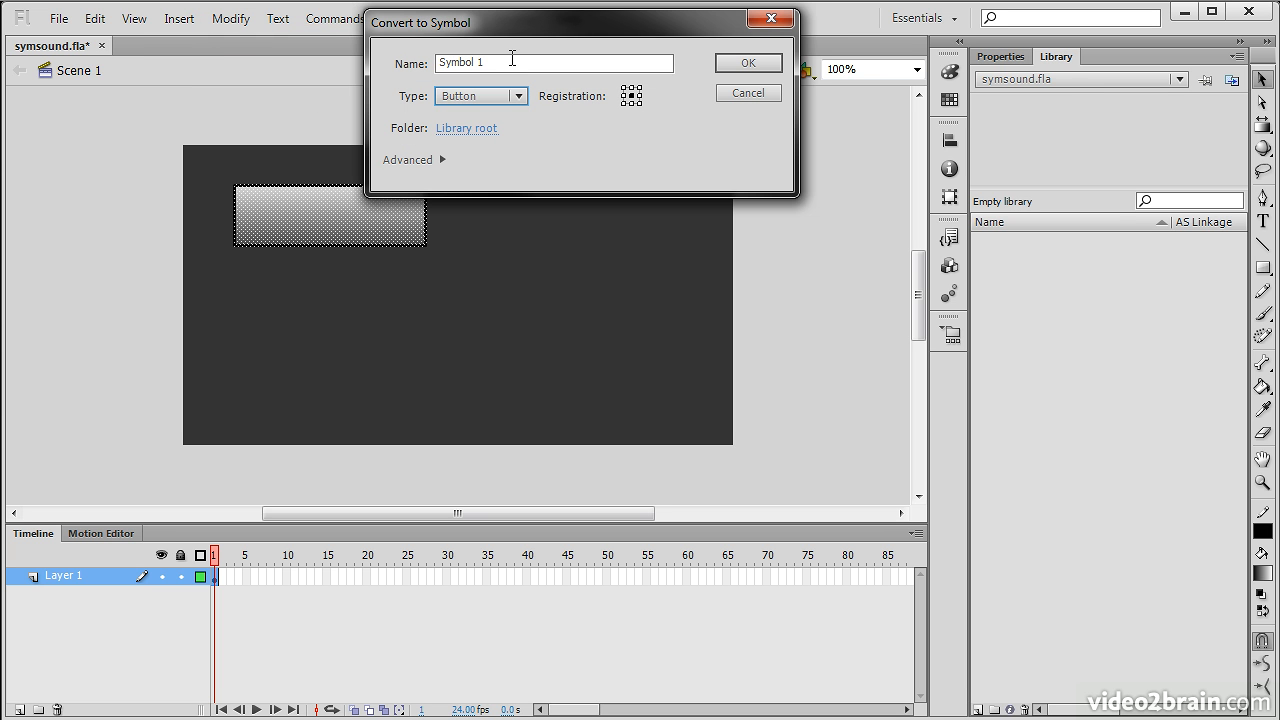
{"action": "type", "text": "Bt"}
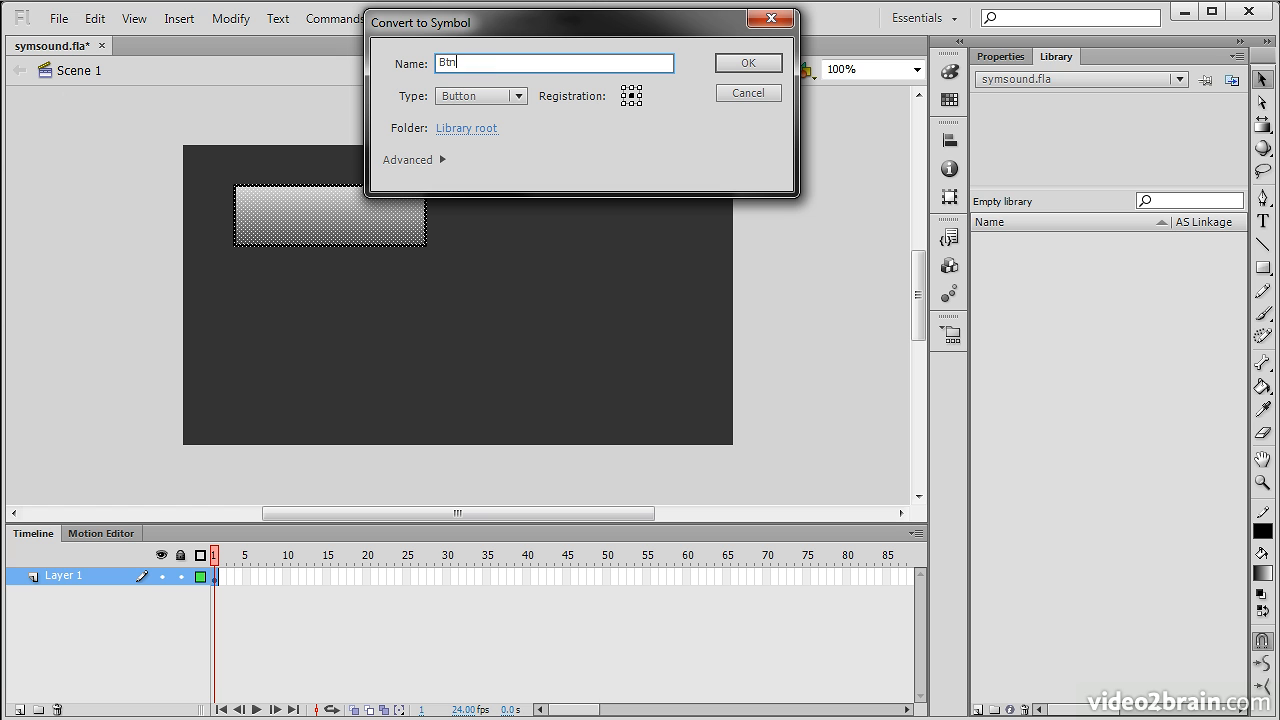
{"action": "type", "text": "n"}
{"action": "left_click", "coordinate": [740, 65]}
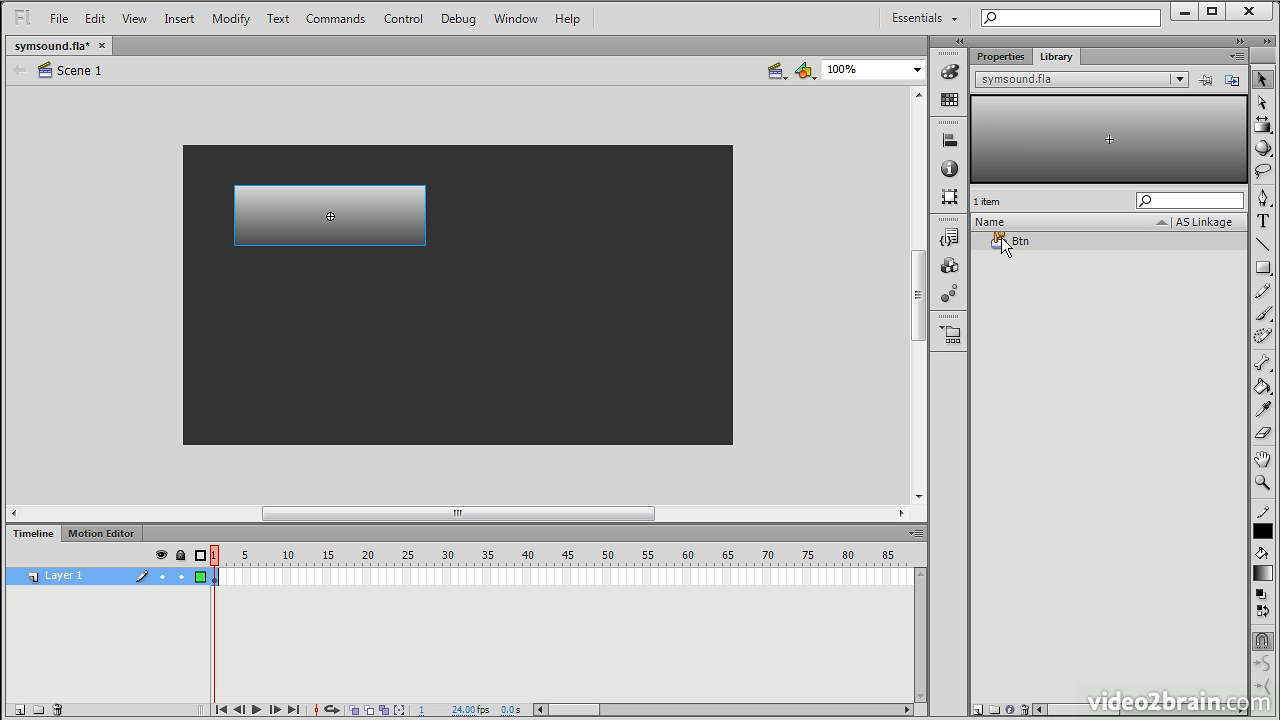
{"action": "left_click_drag", "start_coordinate": [1038, 152], "coordinate": [893, 293]}
{"action": "left_click_drag", "start_coordinate": [1027, 241], "coordinate": [798, 242]}
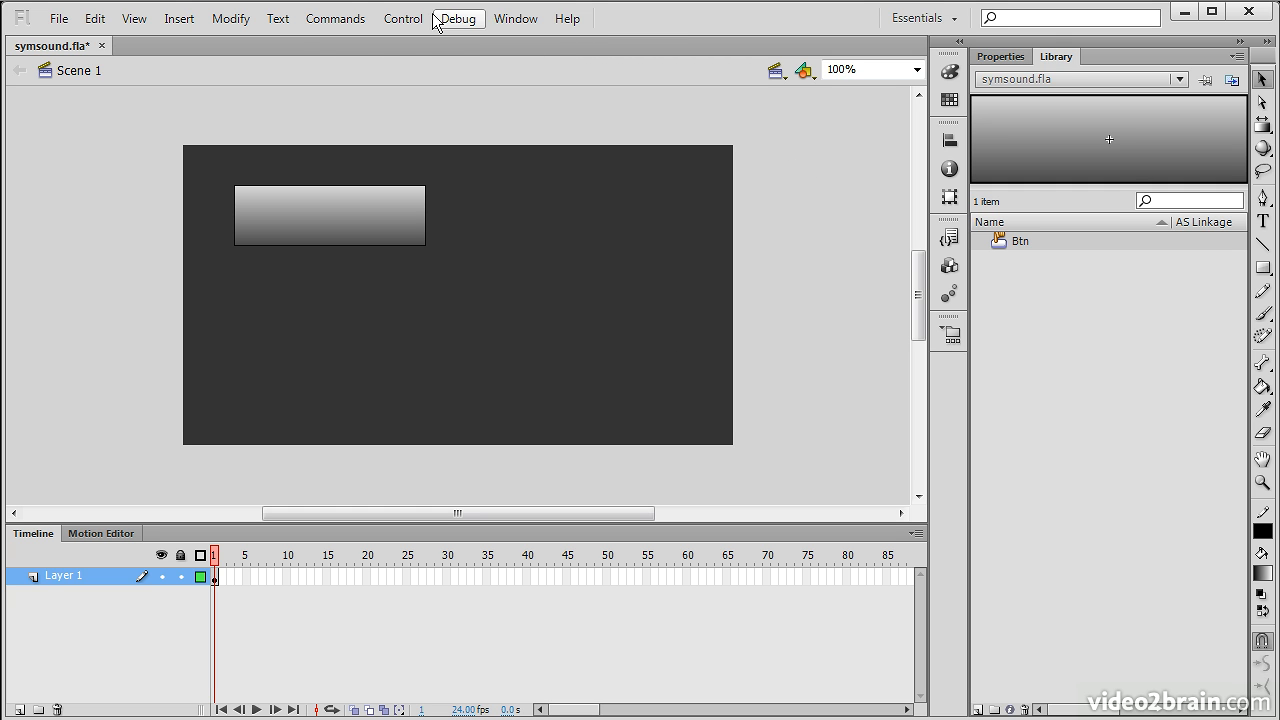
- Open the Sounds common library, place it over the stage and enlarge it to show more of the list
{"action": "left_click", "coordinate": [522, 20]}
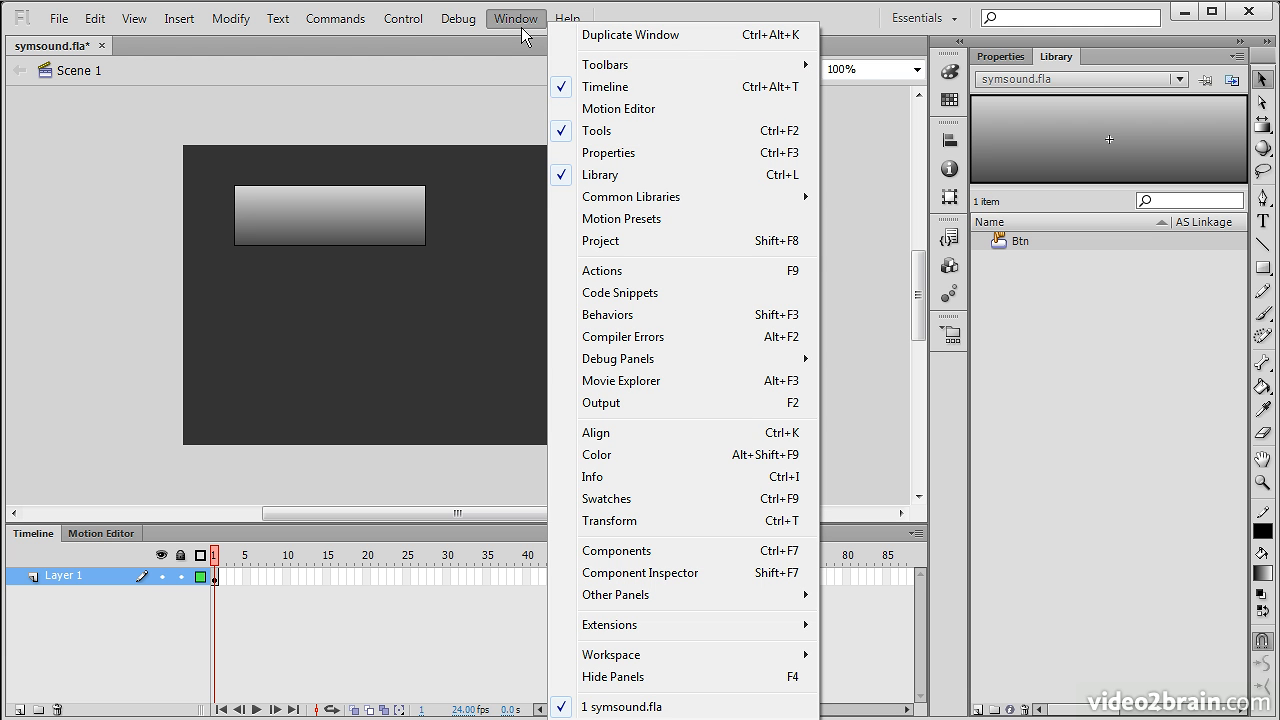
{"action": "mouse_move", "coordinate": [753, 205]}
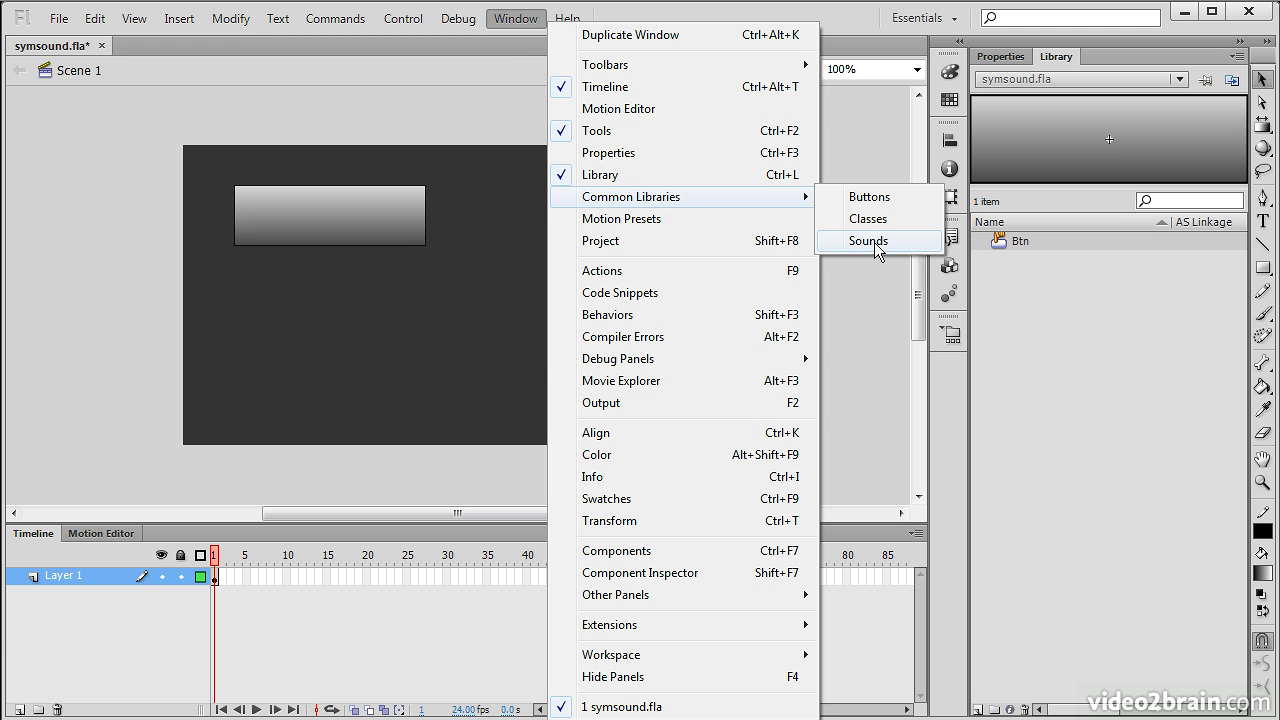
{"action": "left_click", "coordinate": [870, 241]}
{"action": "left_click_drag", "start_coordinate": [650, 291], "coordinate": [795, 119]}
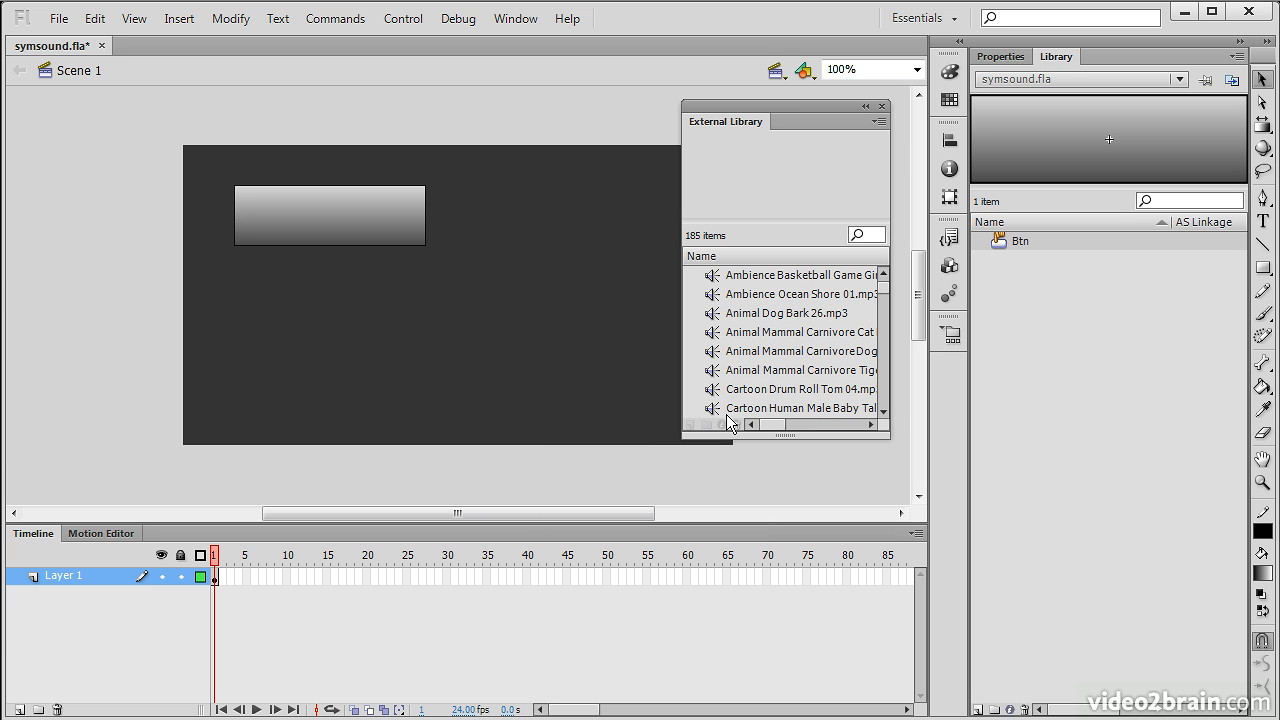
{"action": "left_click_drag", "start_coordinate": [882, 438], "coordinate": [958, 580]}
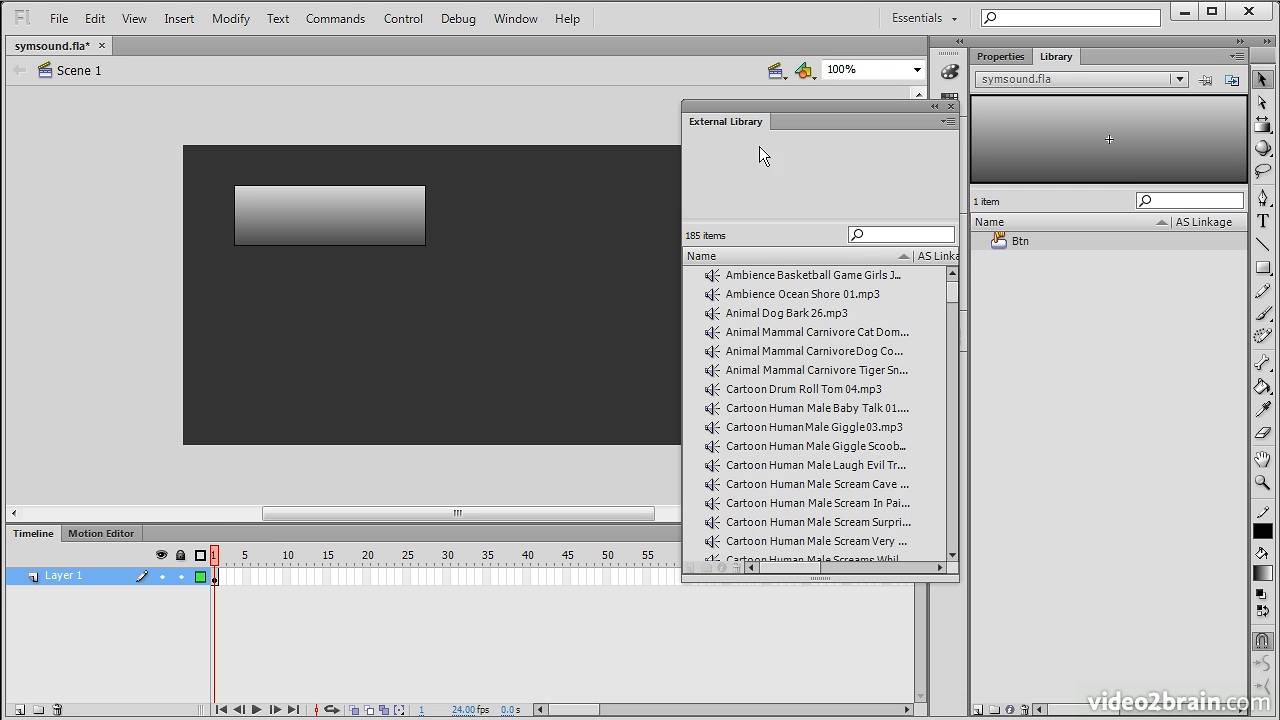
- Browse the sound list and inspect the waveforms of several Technology Electronic sounds
{"action": "left_click_drag", "start_coordinate": [949, 286], "coordinate": [943, 540]}
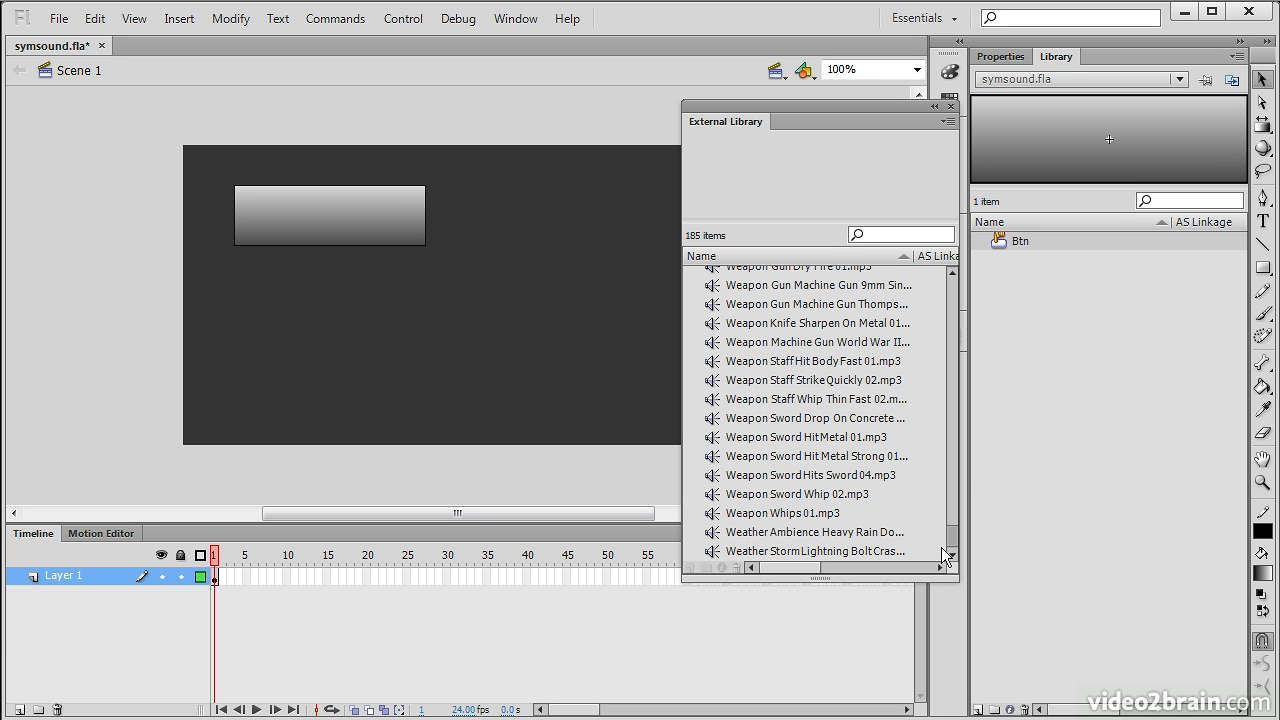
{"action": "left_click_drag", "start_coordinate": [941, 547], "coordinate": [949, 467]}
{"action": "left_click", "coordinate": [824, 441]}
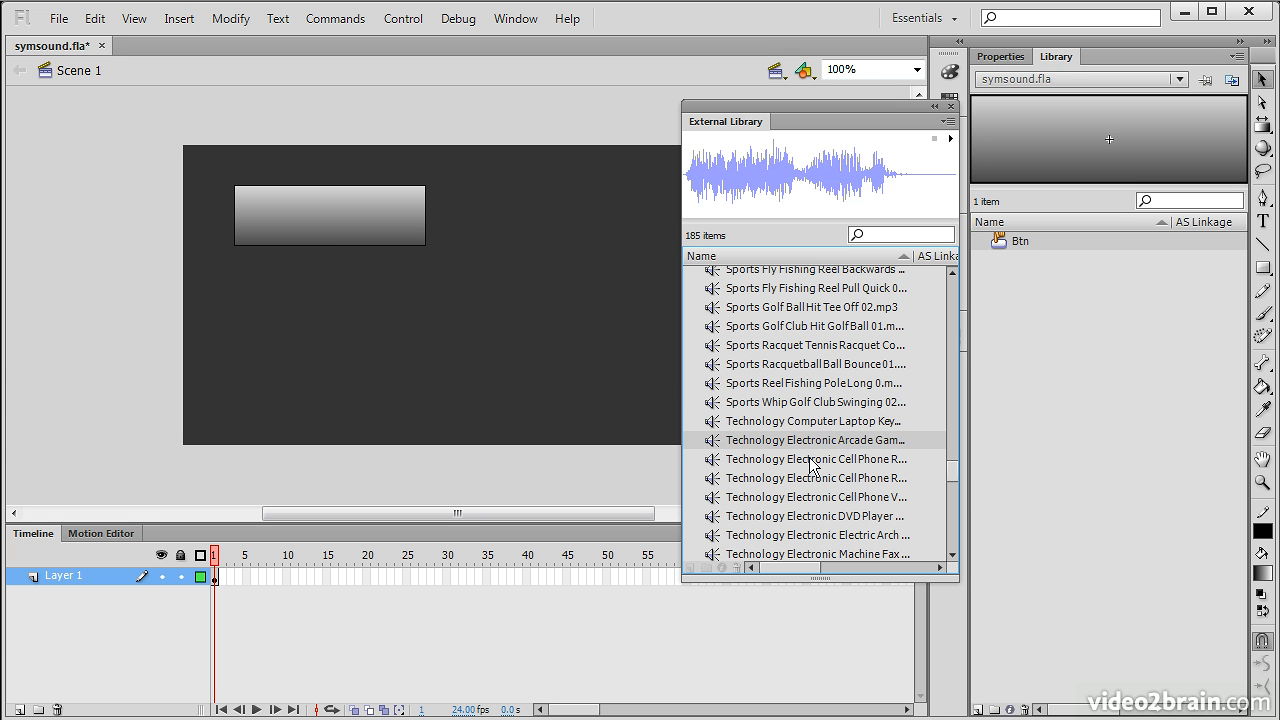
{"action": "left_click", "coordinate": [815, 460]}
{"action": "left_click", "coordinate": [806, 481]}
{"action": "left_click", "coordinate": [791, 517]}
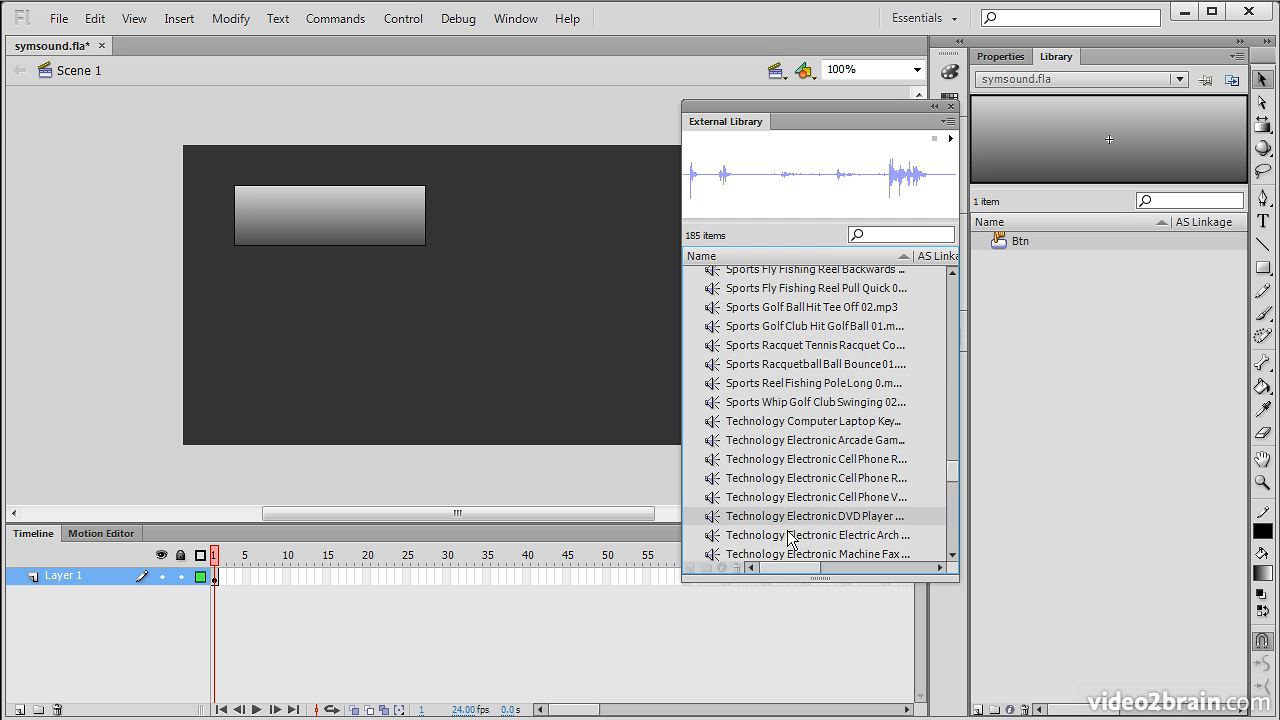
{"action": "left_click", "coordinate": [782, 537]}
- Copy the first Multimedia Internet CD-Rom Flash sound into the symsound.fla library, close the external library and play the copied sound
{"action": "left_click_drag", "start_coordinate": [946, 467], "coordinate": [944, 406]}
{"action": "left_click", "coordinate": [755, 409]}
{"action": "left_click", "coordinate": [769, 302]}
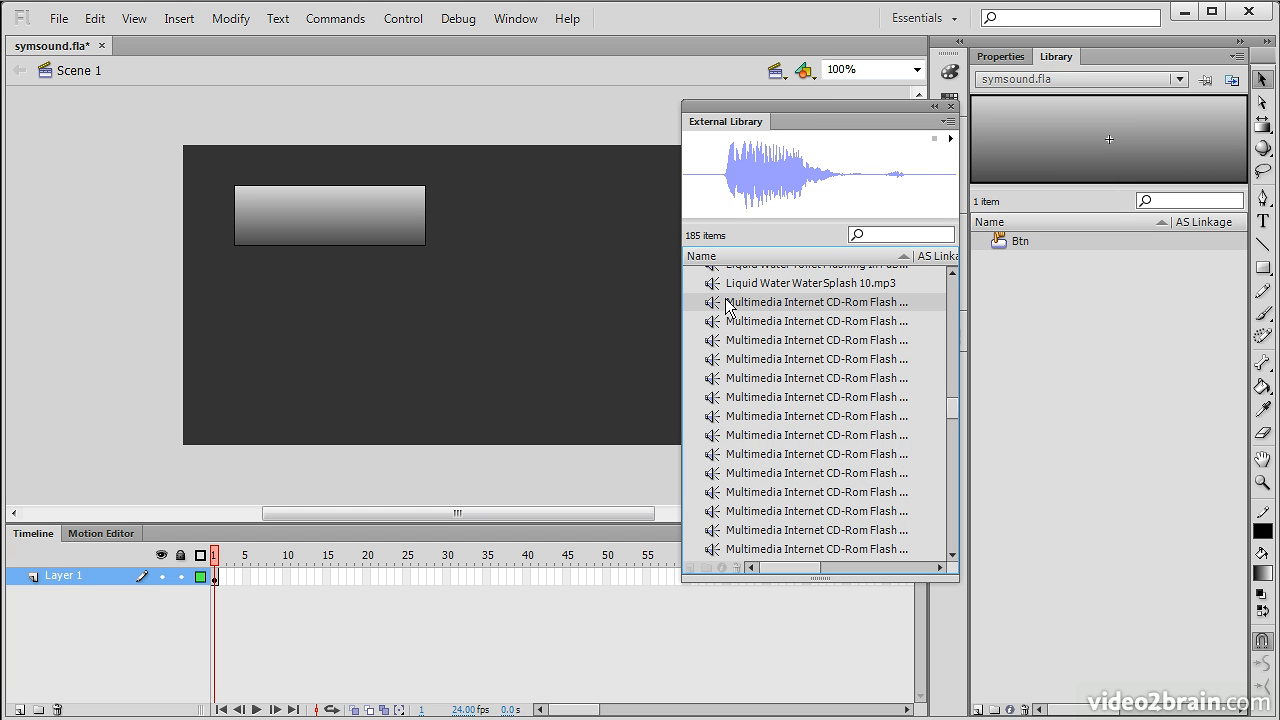
{"action": "left_click_drag", "start_coordinate": [718, 309], "coordinate": [1091, 318]}
{"action": "left_click", "coordinate": [951, 106]}
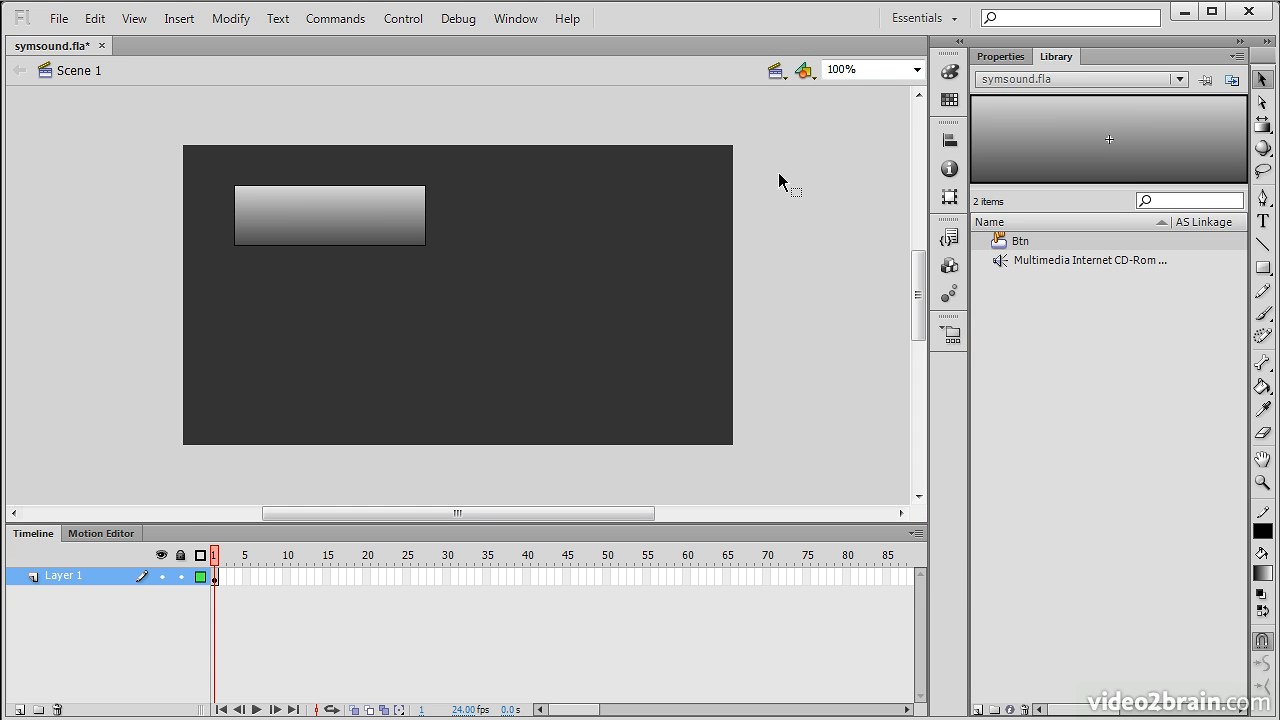
{"action": "left_click", "coordinate": [1037, 262]}
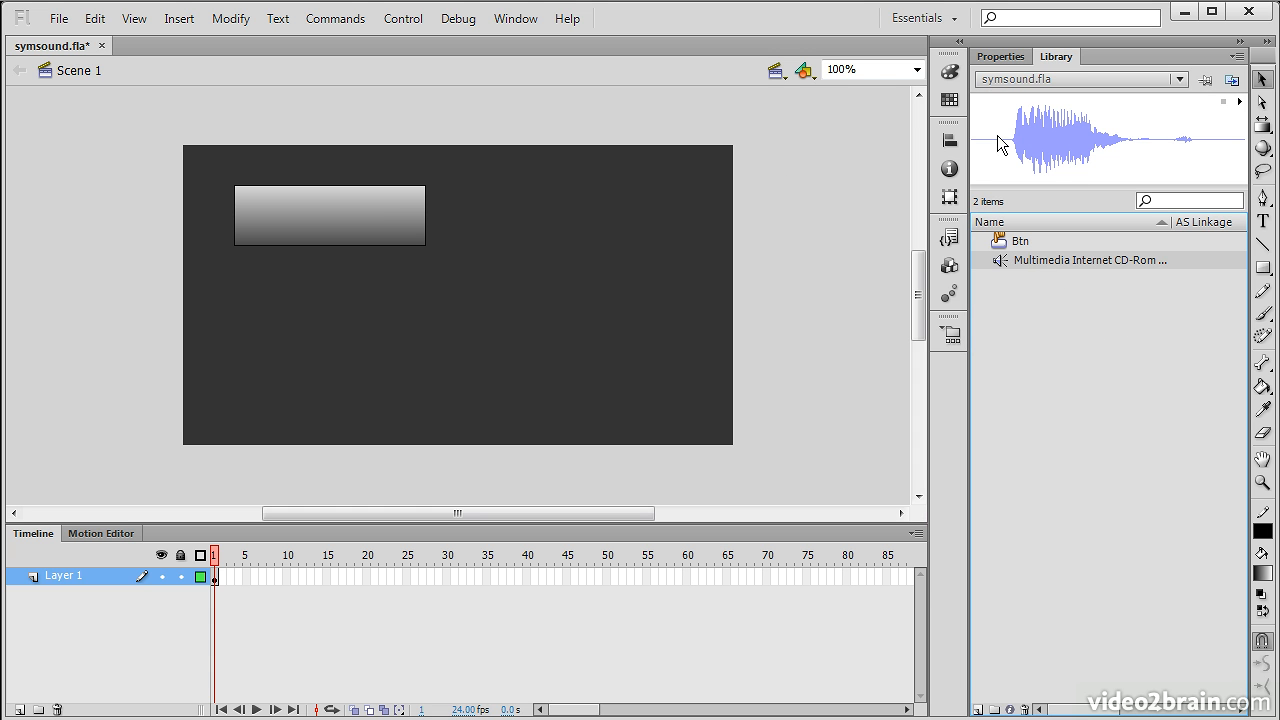
{"action": "left_click", "coordinate": [1239, 102]}
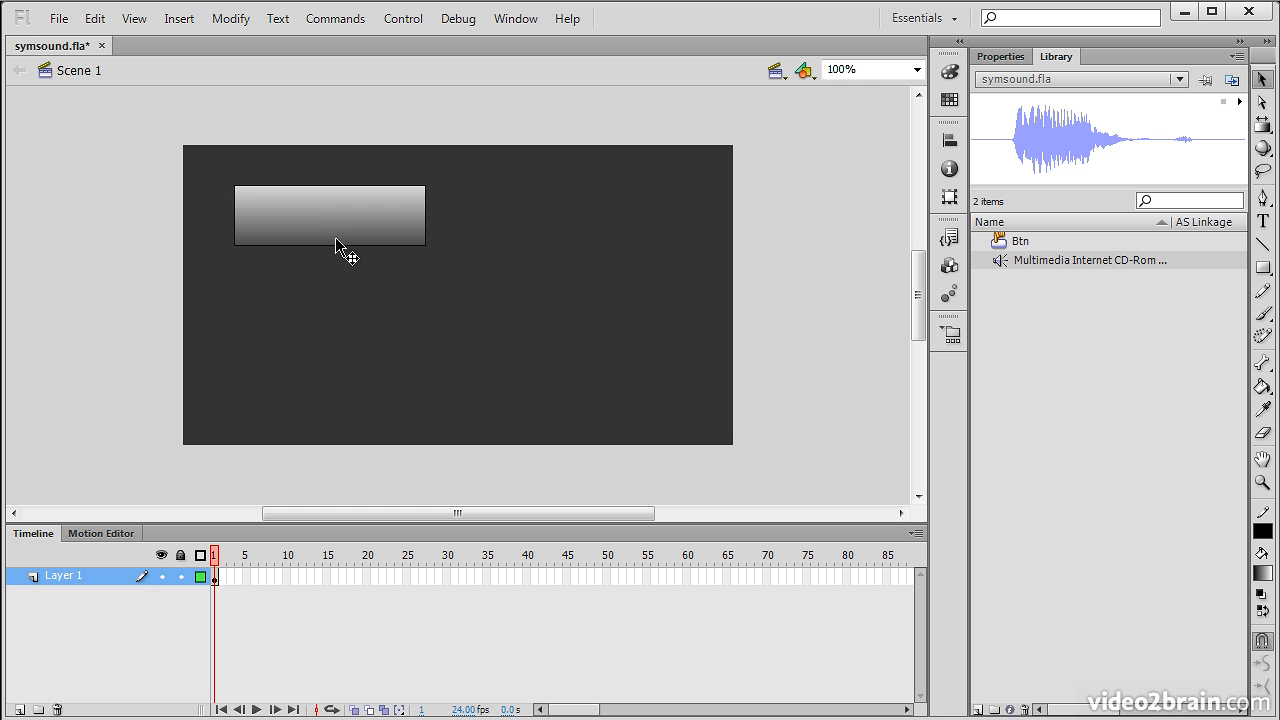
- Open the Btn instance on the stage for editing in place
{"action": "left_click", "coordinate": [289, 219]}
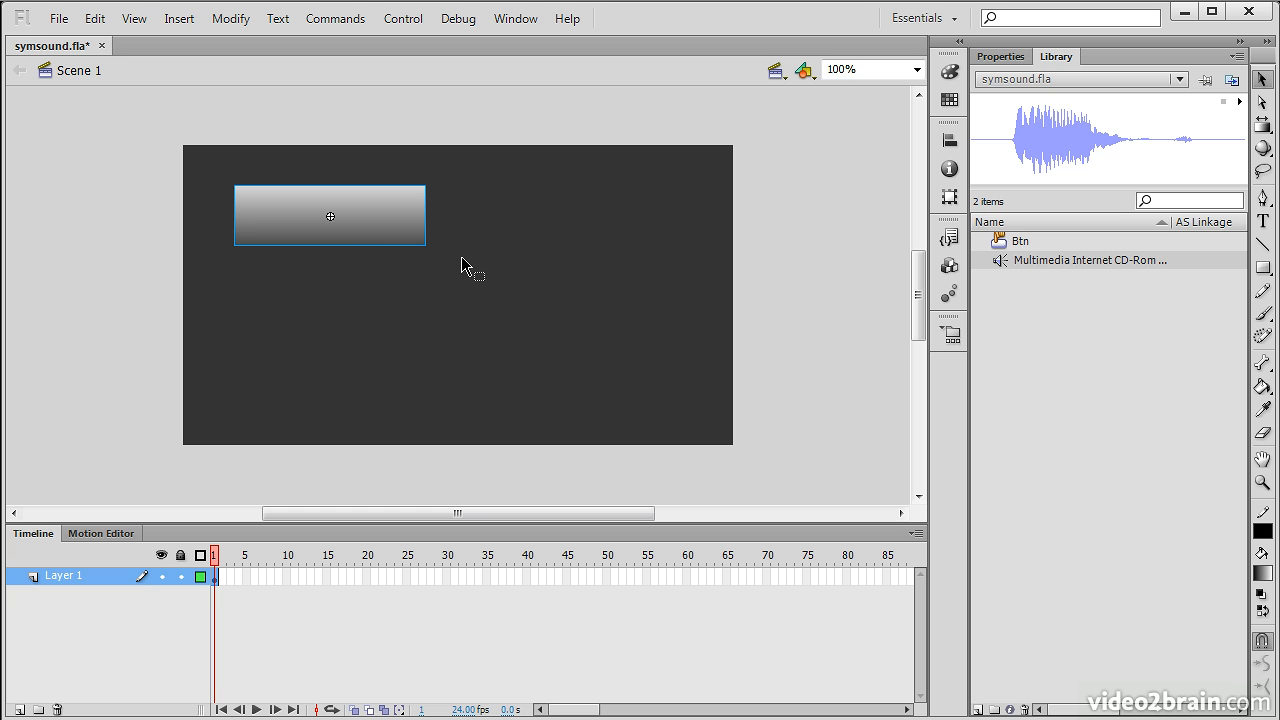
{"action": "left_click_drag", "start_coordinate": [371, 212], "coordinate": [353, 217]}
{"action": "double_click", "coordinate": [353, 217]}
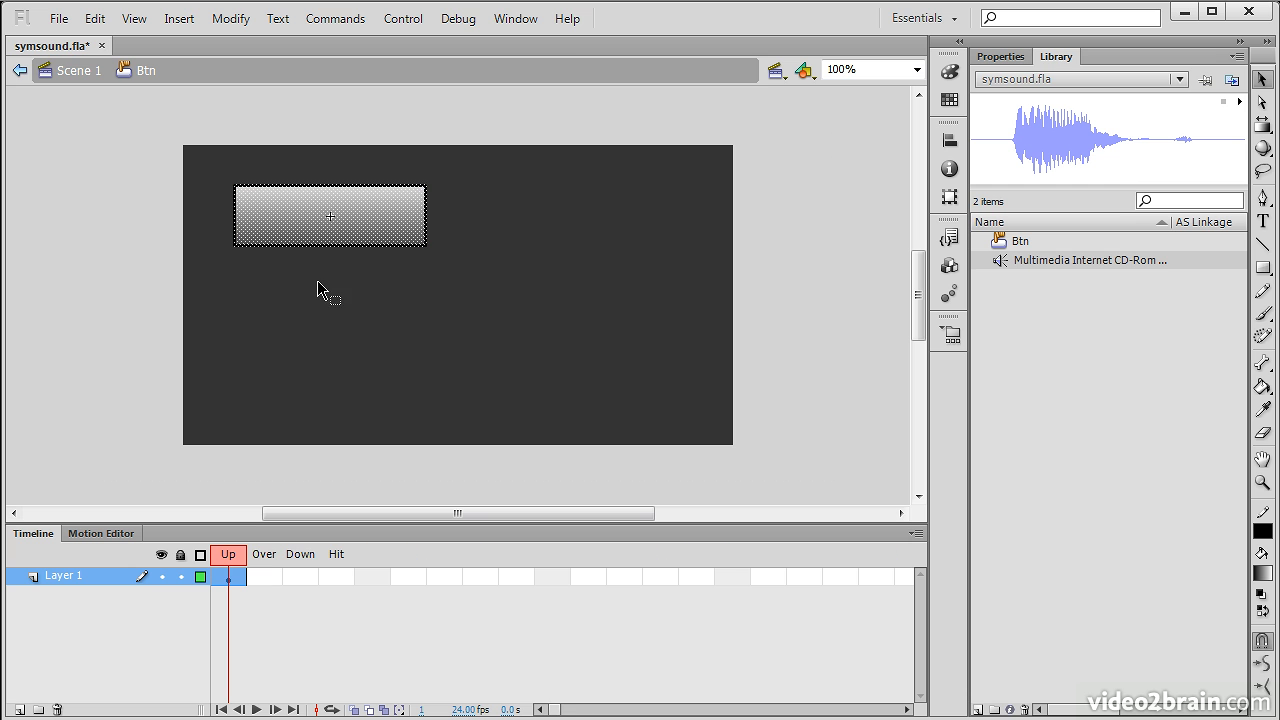
- Insert keyframes in the Over, Down and Hit frames of the button's Layer 1
{"action": "left_click", "coordinate": [267, 576]}
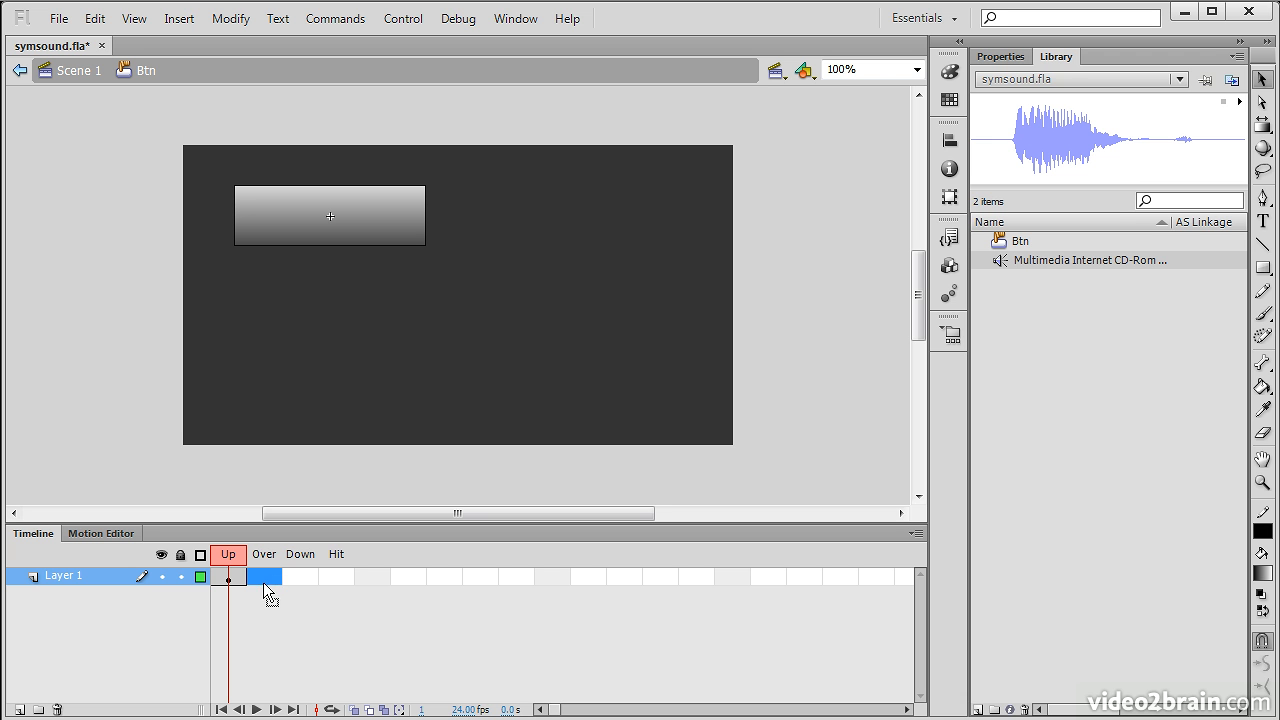
{"action": "left_click", "coordinate": [232, 24]}
{"action": "mouse_move", "coordinate": [180, 19]}
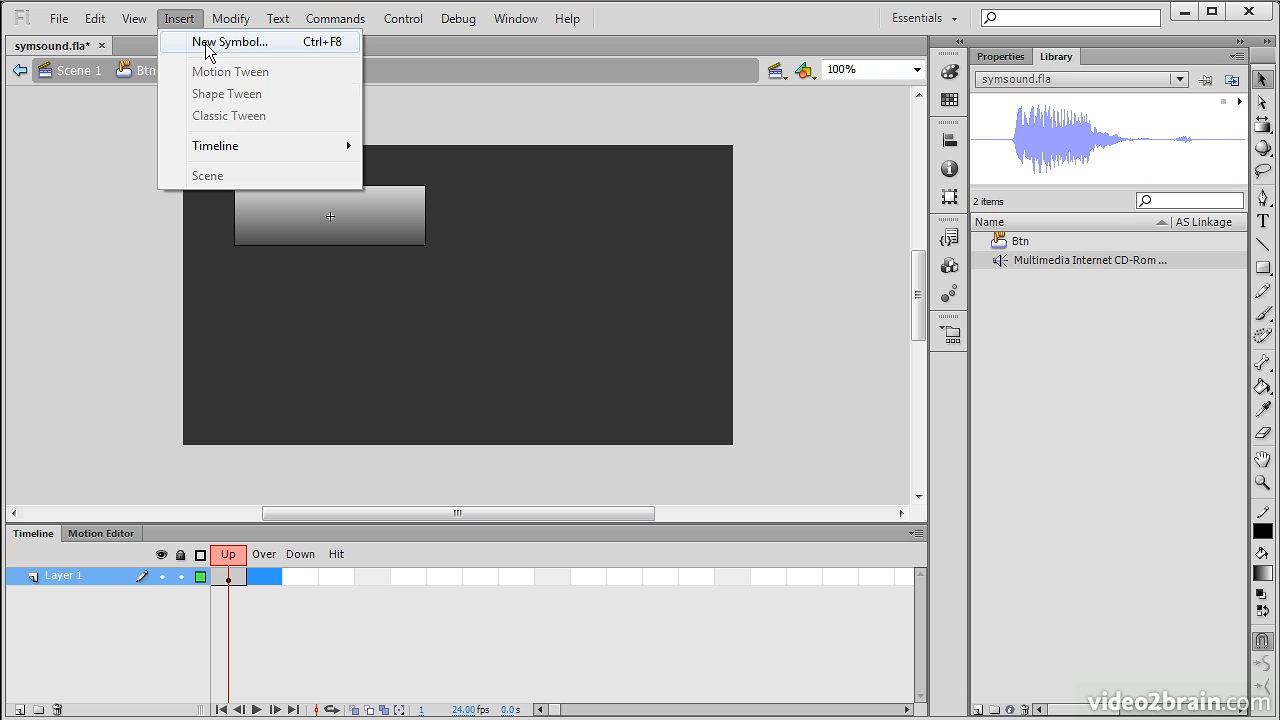
{"action": "mouse_move", "coordinate": [240, 150]}
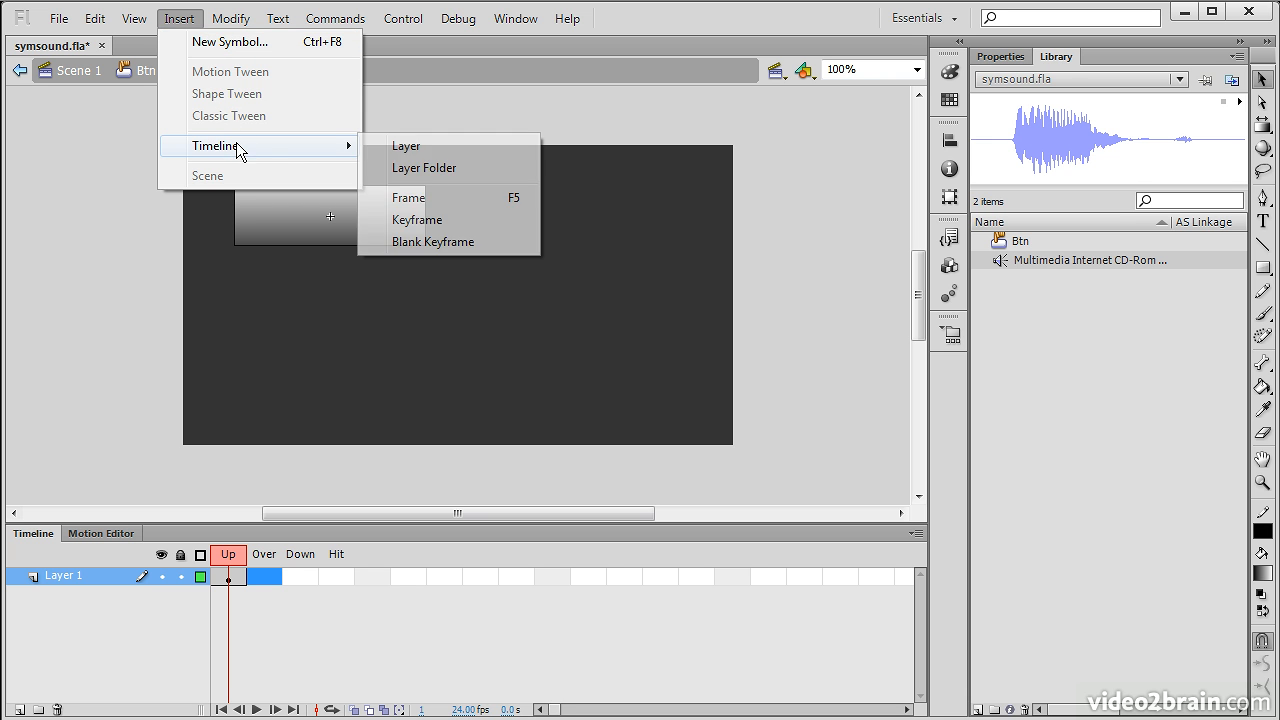
{"action": "left_click", "coordinate": [456, 219]}
{"action": "left_click", "coordinate": [300, 577]}
{"action": "key", "text": "F6"}
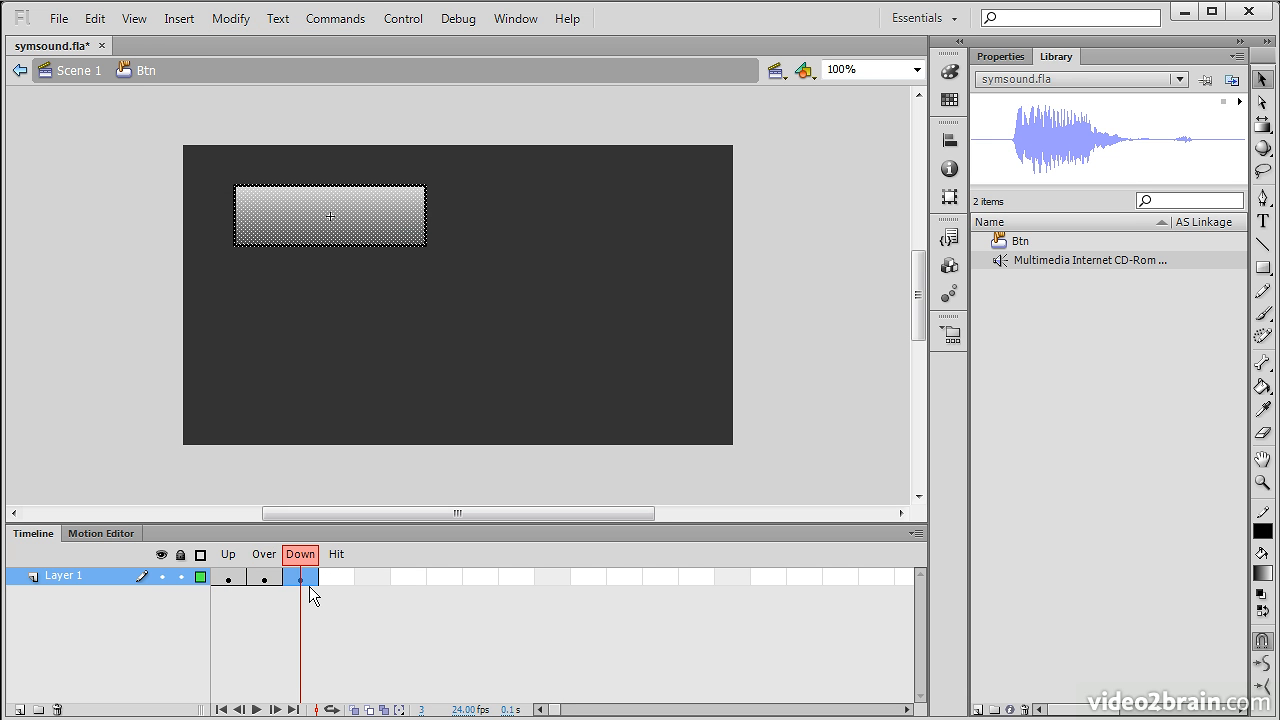
{"action": "left_click", "coordinate": [334, 575]}
{"action": "key", "text": "F6"}
- Change the stroke colour of the rectangle's entire outline to red in the Down frame
{"action": "left_click", "coordinate": [295, 580]}
{"action": "left_click", "coordinate": [330, 288]}
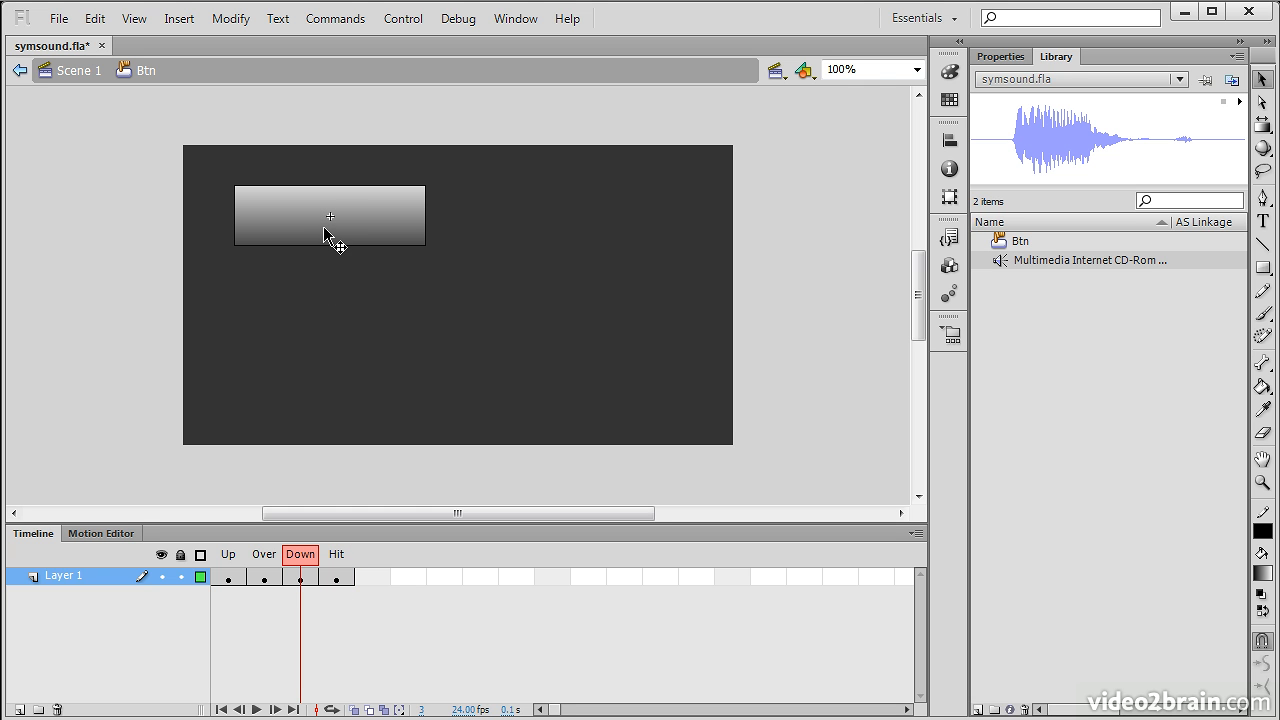
{"action": "left_click", "coordinate": [320, 236]}
{"action": "left_click", "coordinate": [316, 254]}
{"action": "left_click", "coordinate": [314, 246]}
{"action": "double_click", "coordinate": [314, 247]}
{"action": "left_click", "coordinate": [980, 58]}
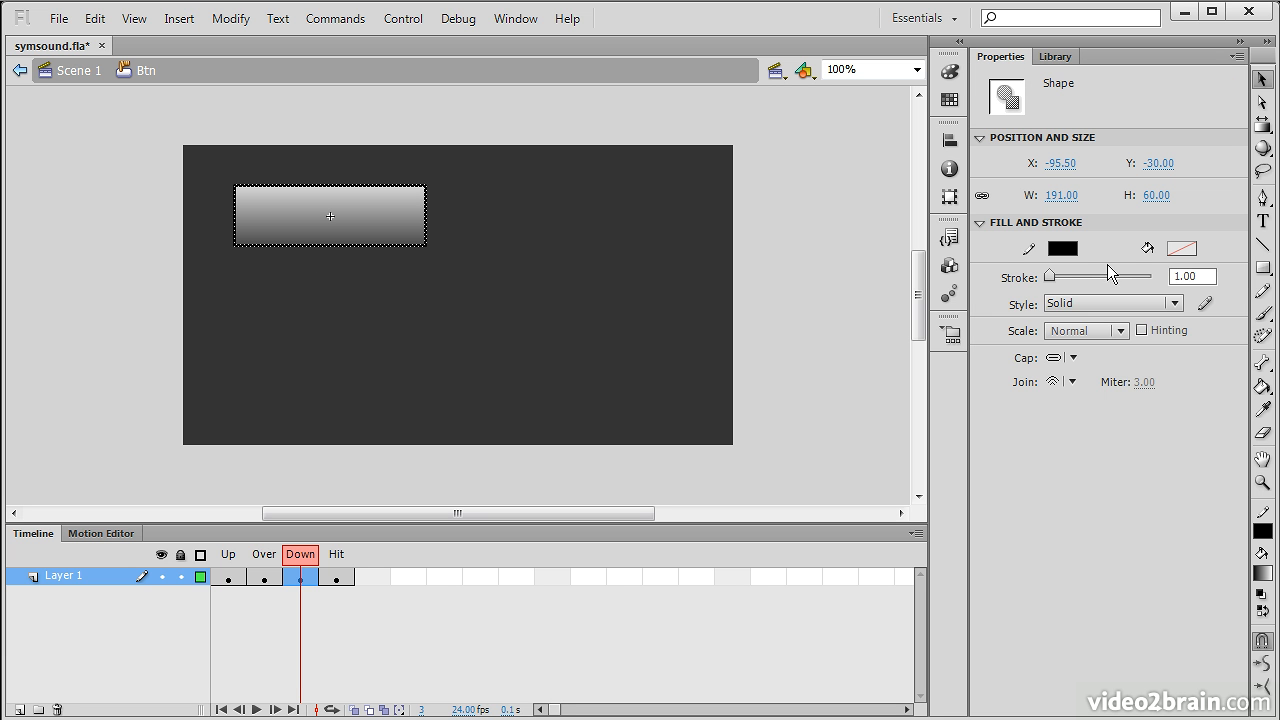
{"action": "left_click", "coordinate": [1062, 249]}
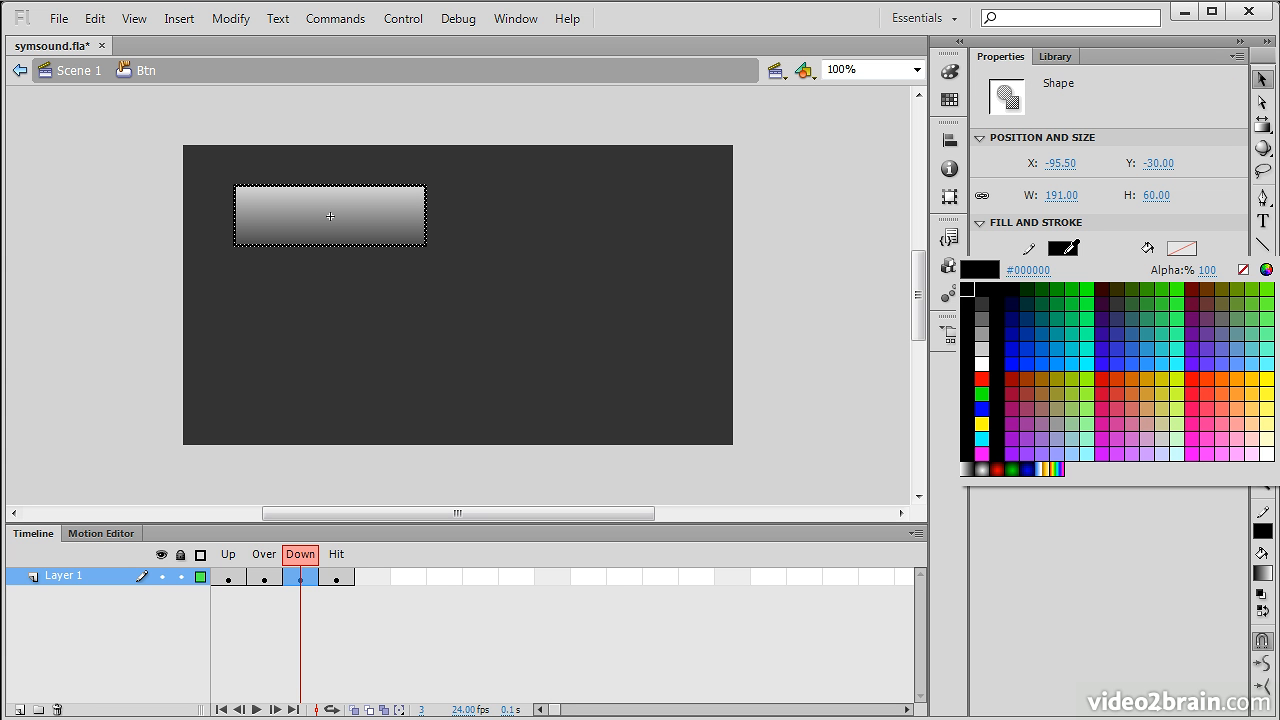
{"action": "left_click", "coordinate": [983, 377]}
{"action": "left_click", "coordinate": [428, 357]}
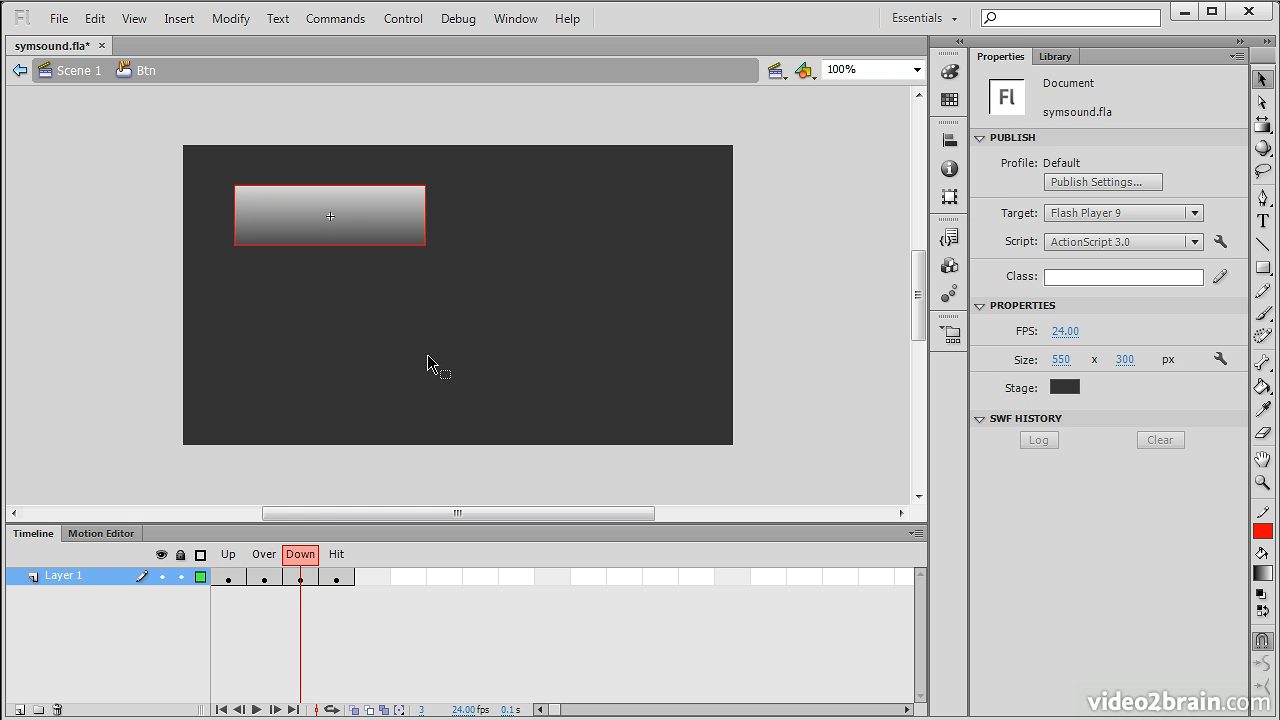
- Change the stroke colour of the rectangle's entire outline to pale yellow in the Over frame
{"action": "left_click", "coordinate": [262, 579]}
{"action": "left_click", "coordinate": [314, 251]}
{"action": "left_click", "coordinate": [310, 246]}
{"action": "double_click", "coordinate": [312, 244]}
{"action": "left_click", "coordinate": [1062, 249]}
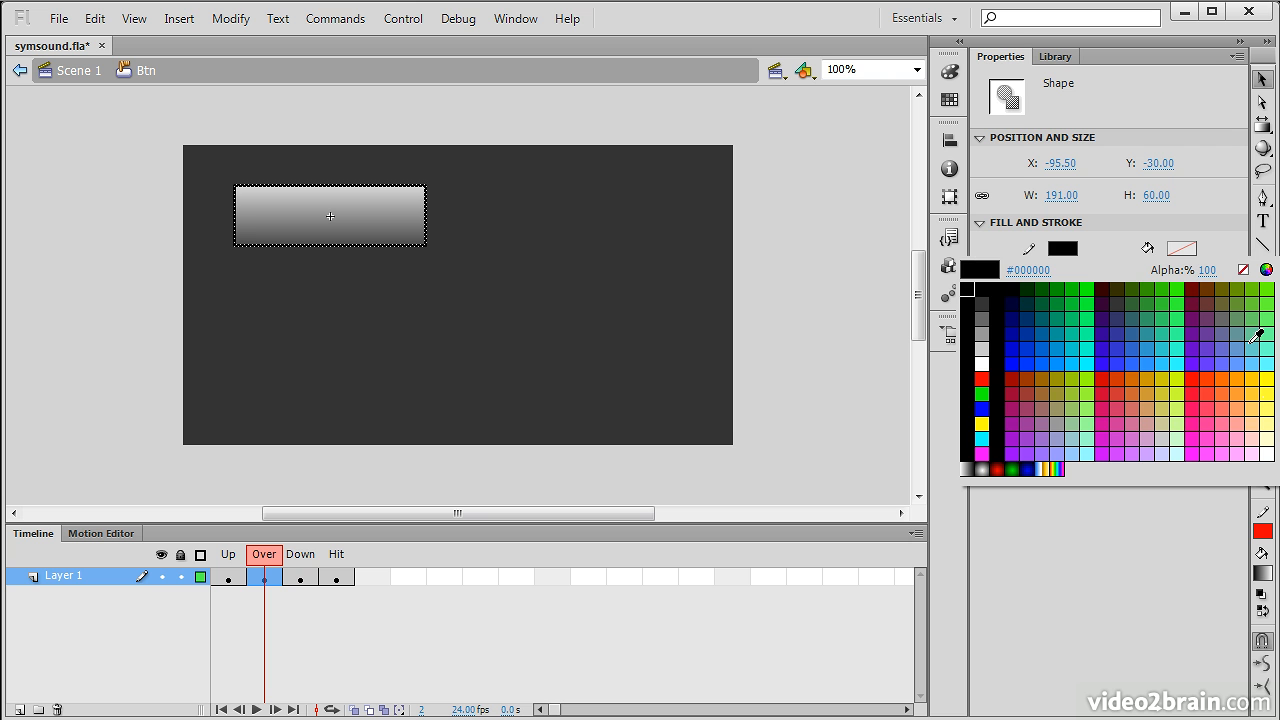
{"action": "left_click", "coordinate": [1270, 421]}
{"action": "left_click", "coordinate": [520, 400]}
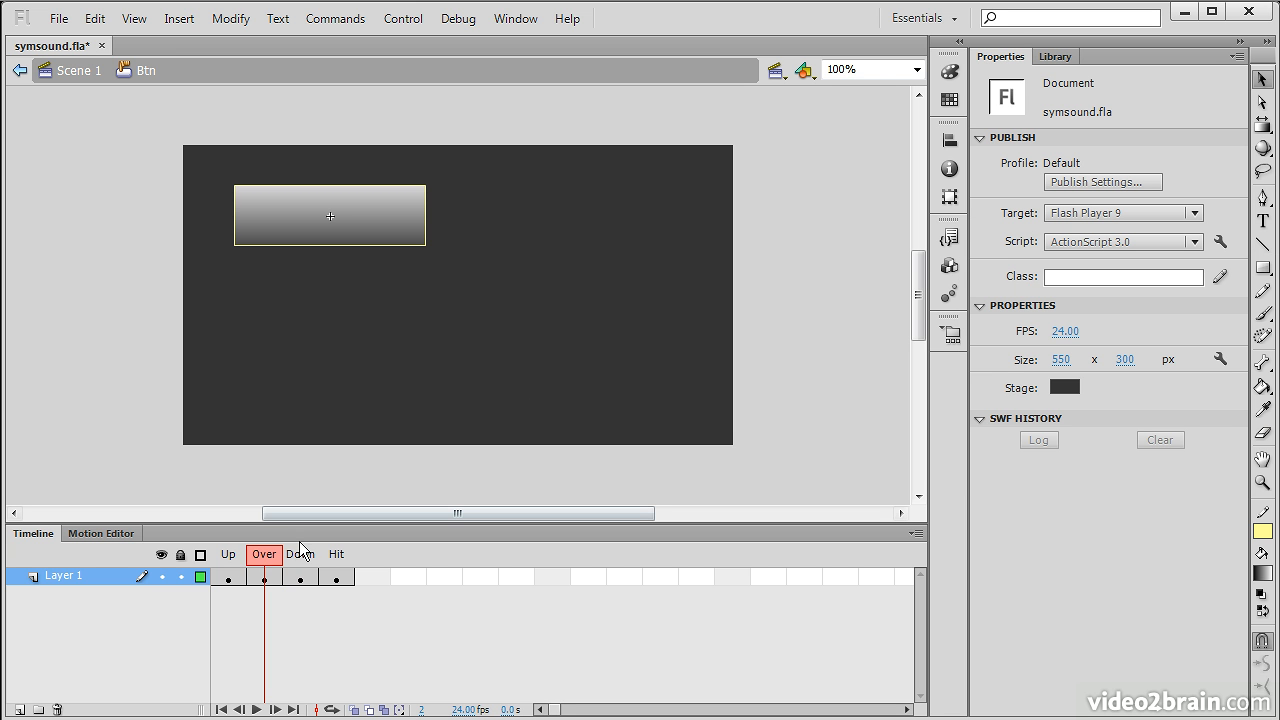
- Change the stroke colour of the rectangle's entire outline to grey #999999 in the Up frame
{"action": "key", "text": "comma"}
{"action": "left_click", "coordinate": [297, 557]}
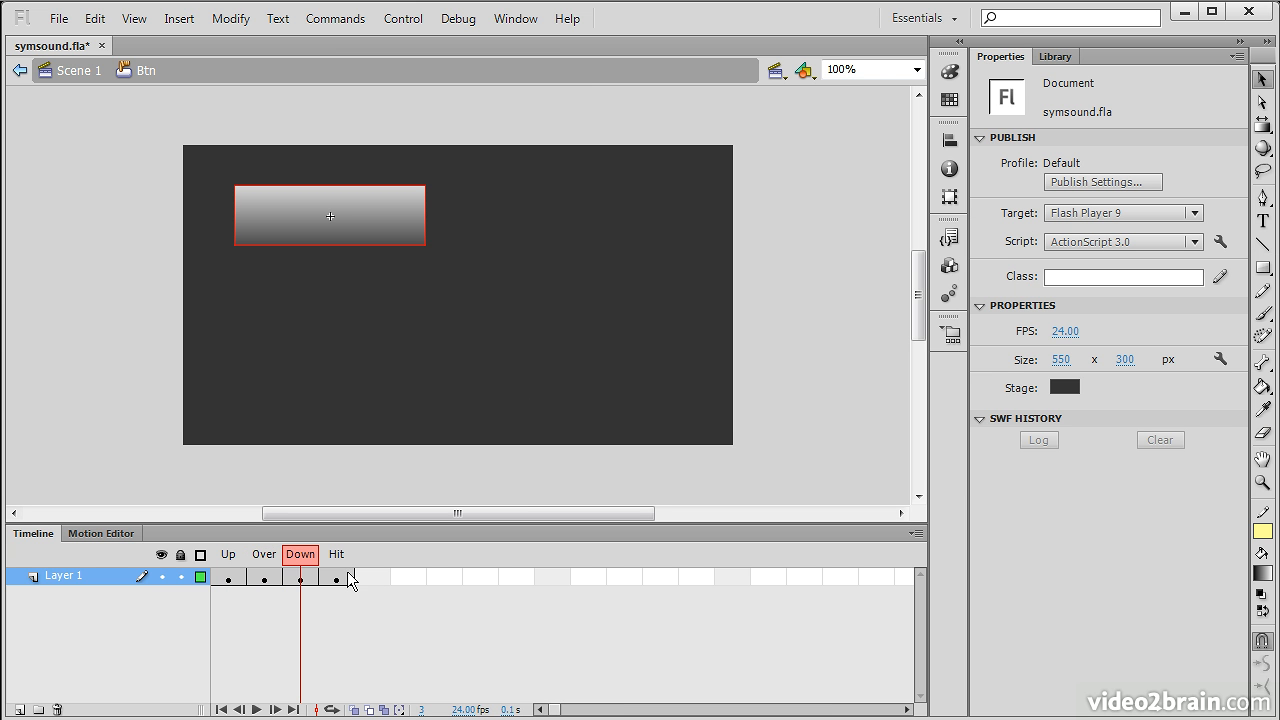
{"action": "left_click", "coordinate": [341, 556]}
{"action": "left_click", "coordinate": [237, 556]}
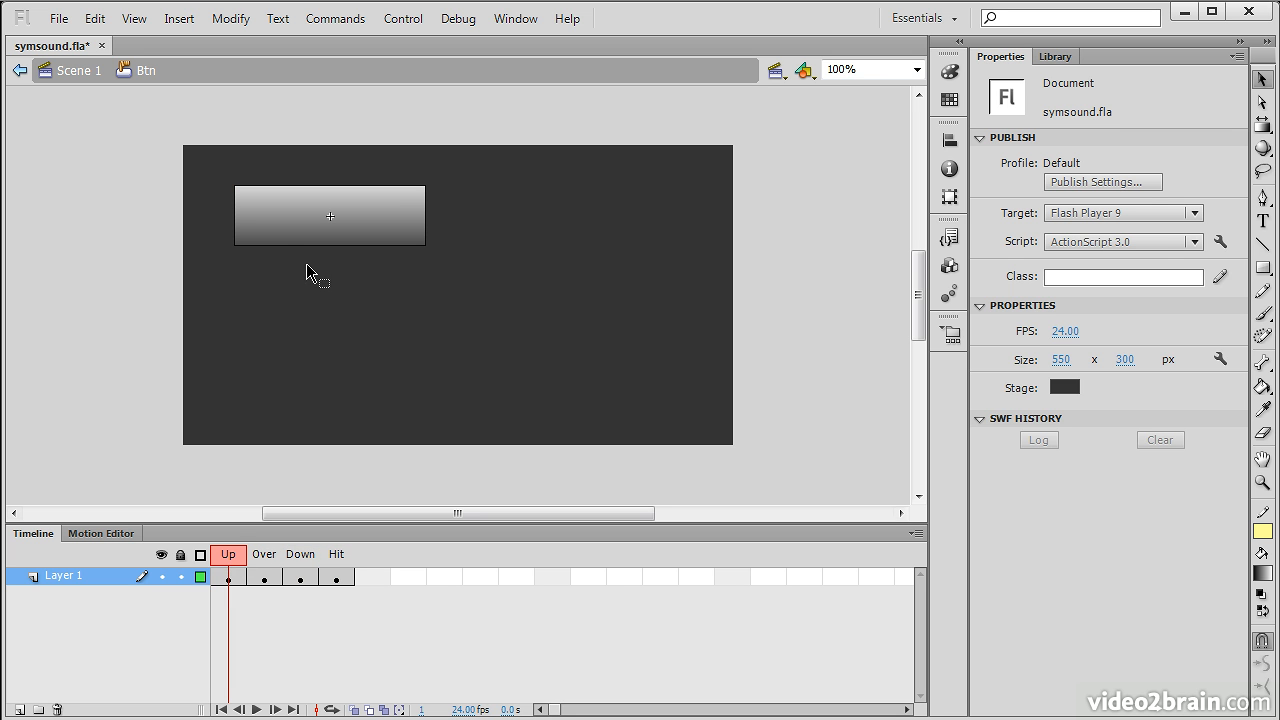
{"action": "left_click", "coordinate": [308, 246]}
{"action": "double_click", "coordinate": [314, 246]}
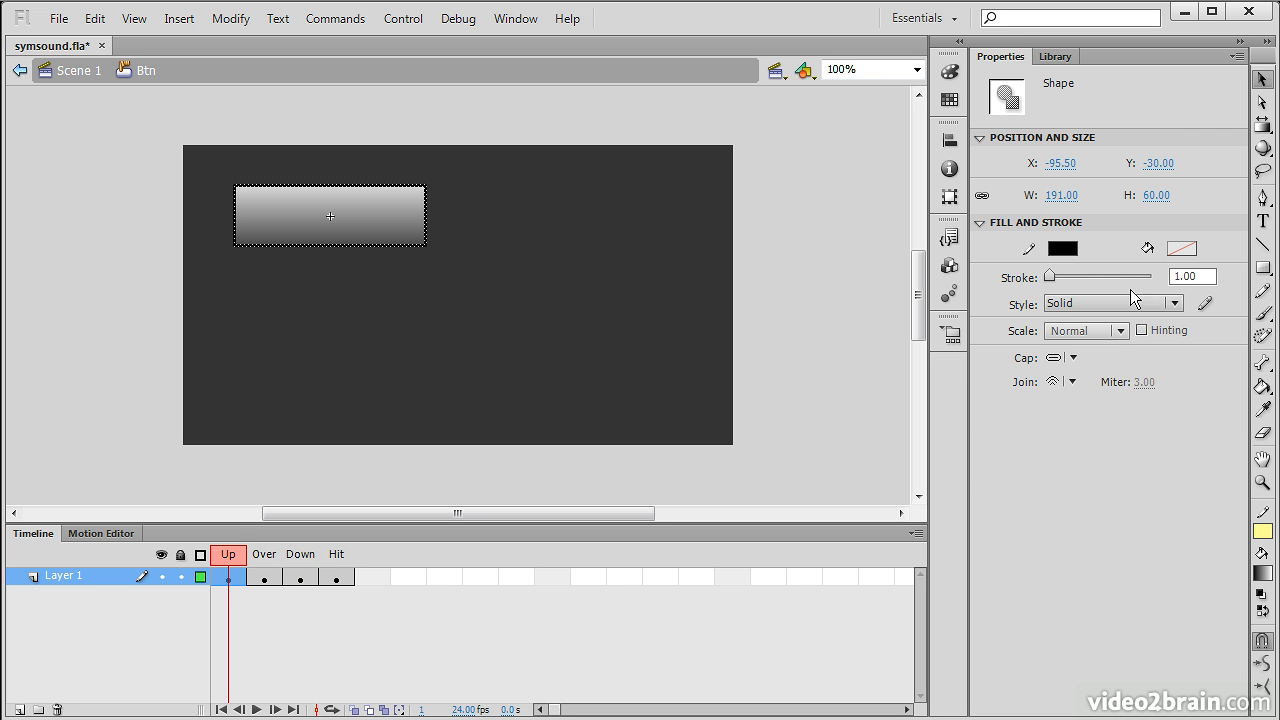
{"action": "left_click", "coordinate": [1064, 249]}
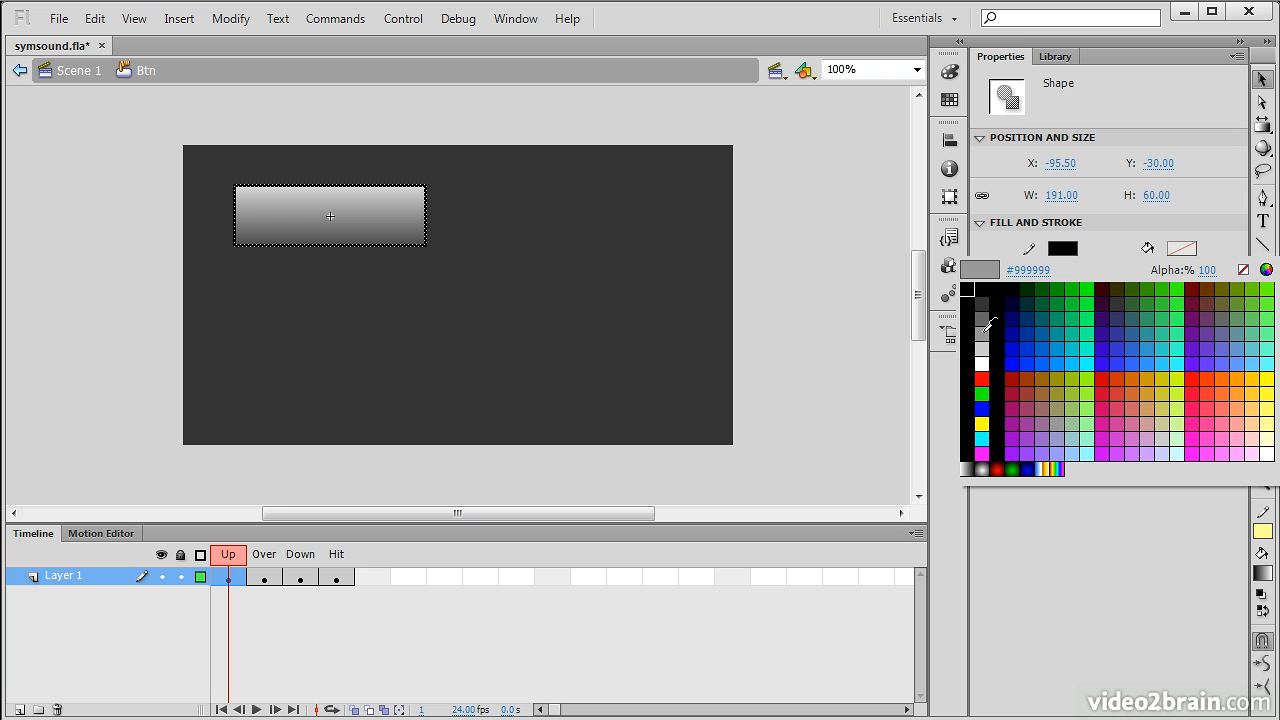
{"action": "left_click", "coordinate": [982, 334]}
{"action": "left_click", "coordinate": [579, 458]}
- Lock Layer 1 of the button and add a new layer beneath it
{"action": "left_click", "coordinate": [181, 577]}
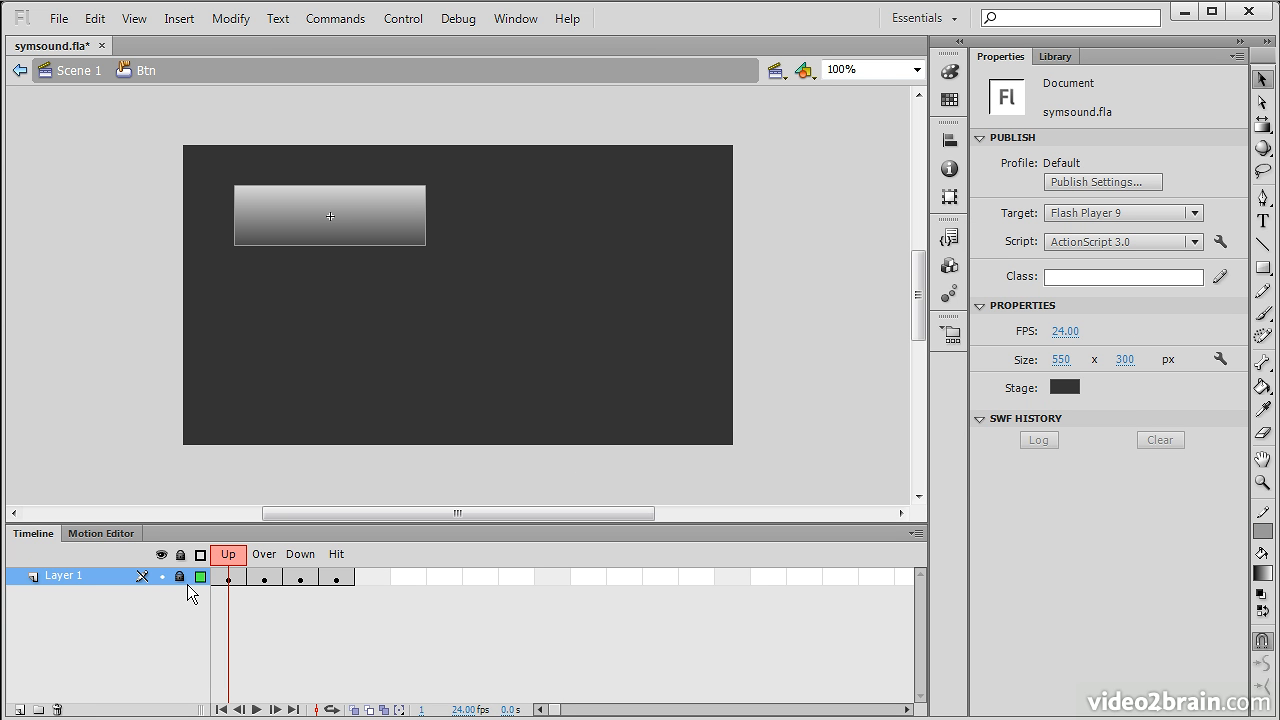
{"action": "left_click", "coordinate": [19, 710]}
{"action": "left_click_drag", "start_coordinate": [50, 578], "coordinate": [51, 608]}
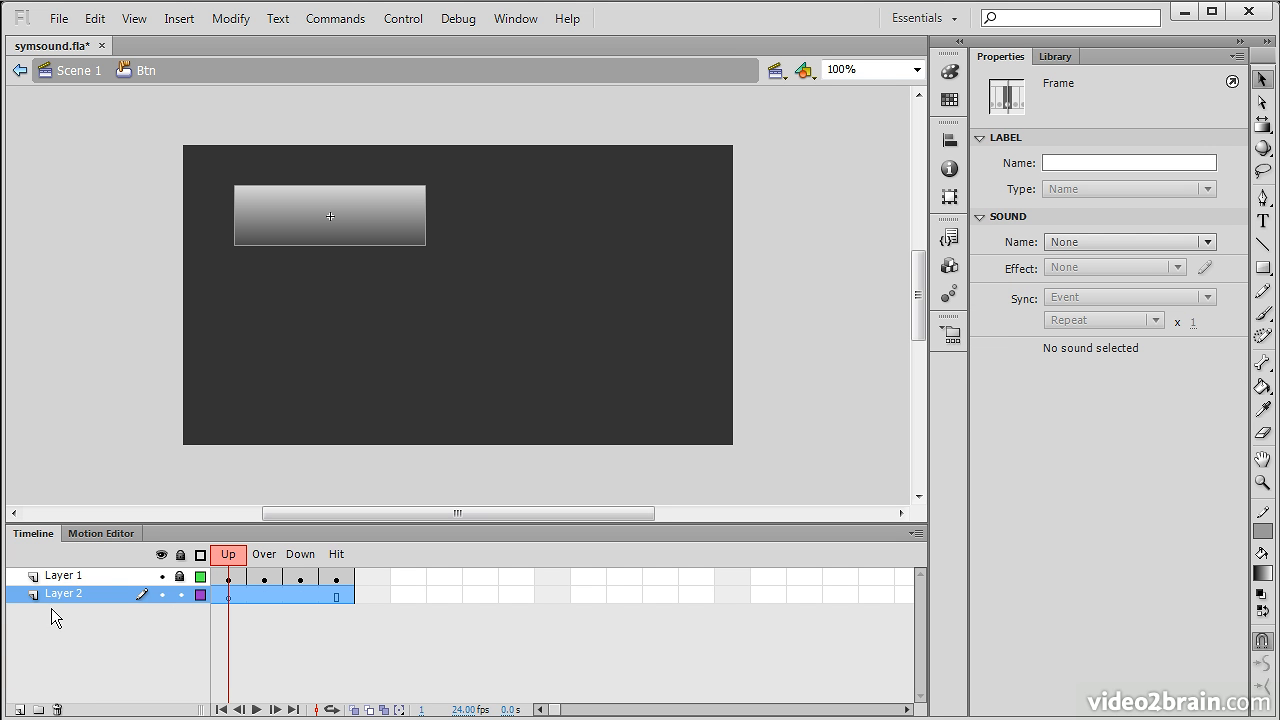
- Name the new lower layer Sound and rename Layer 1 as Skin
{"action": "type", "text": "Sound"}
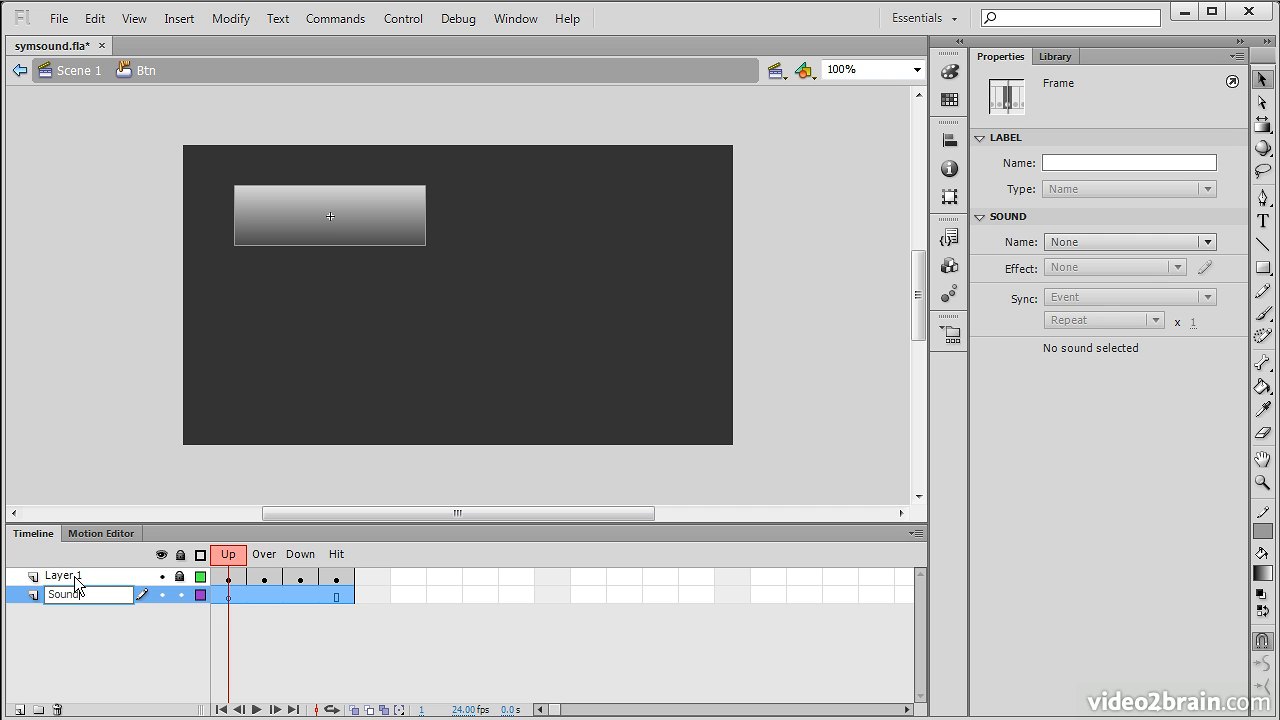
{"action": "double_click", "coordinate": [76, 577]}
{"action": "type", "text": "Ski"}
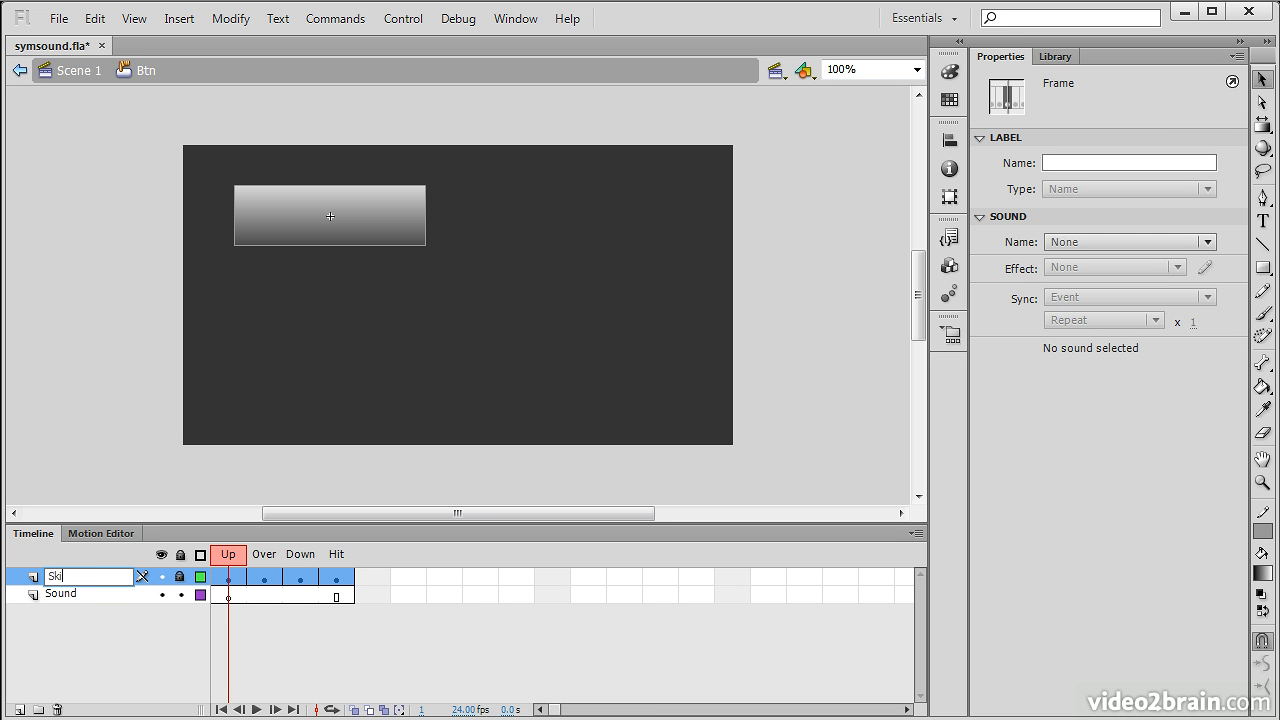
{"action": "type", "text": "n"}
{"action": "left_click", "coordinate": [188, 653]}
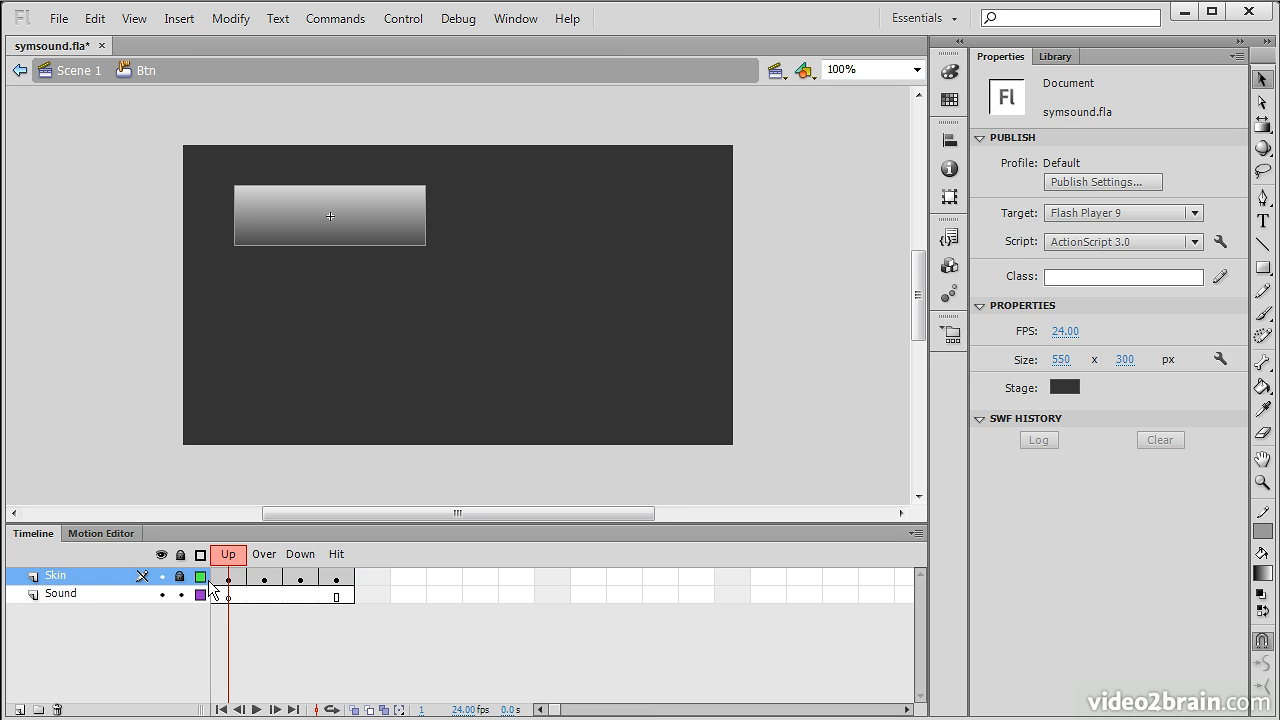
- Insert blank keyframes in the Down and Hit frames of the Sound layer
{"action": "left_click", "coordinate": [296, 598]}
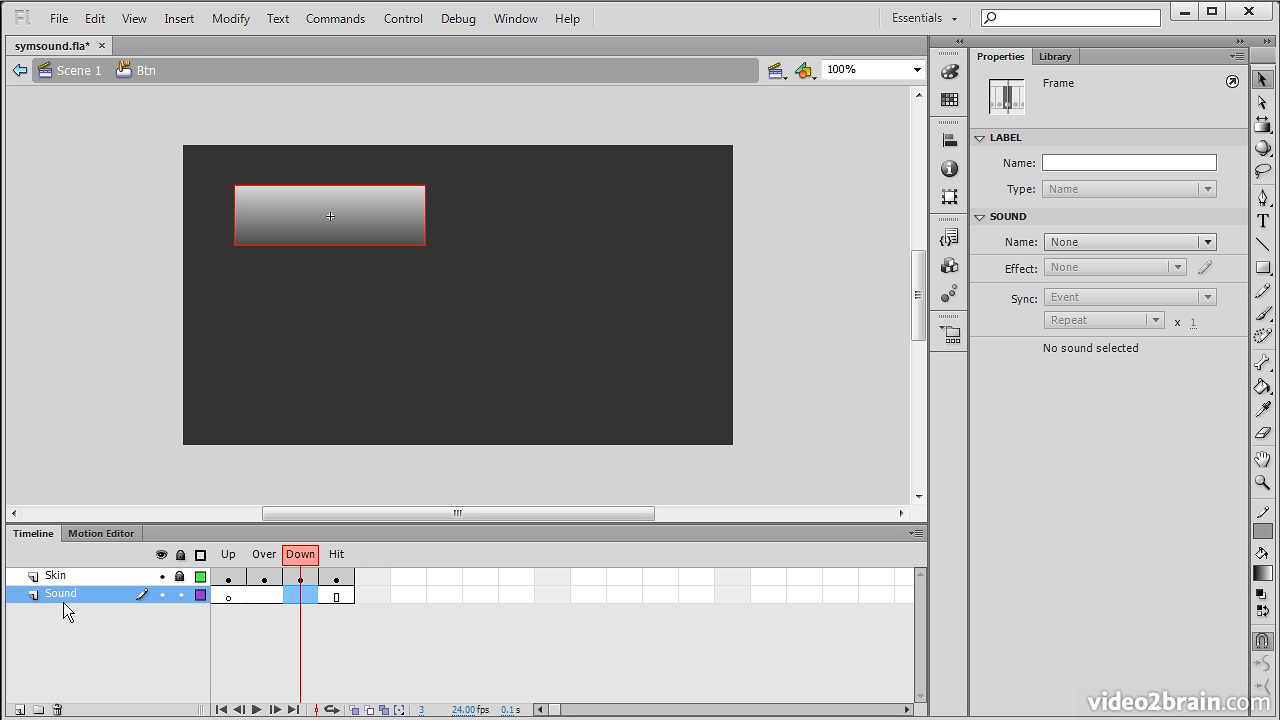
{"action": "right_click", "coordinate": [303, 597]}
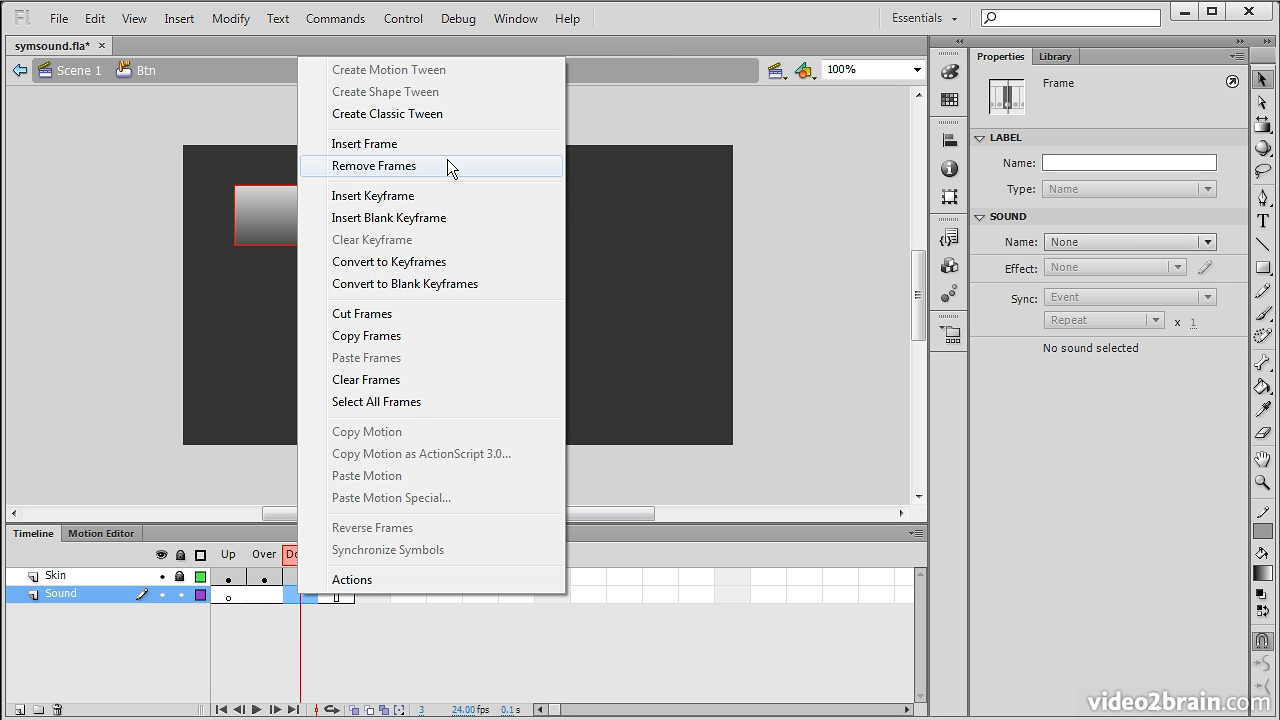
{"action": "left_click", "coordinate": [443, 218]}
{"action": "left_click", "coordinate": [338, 597]}
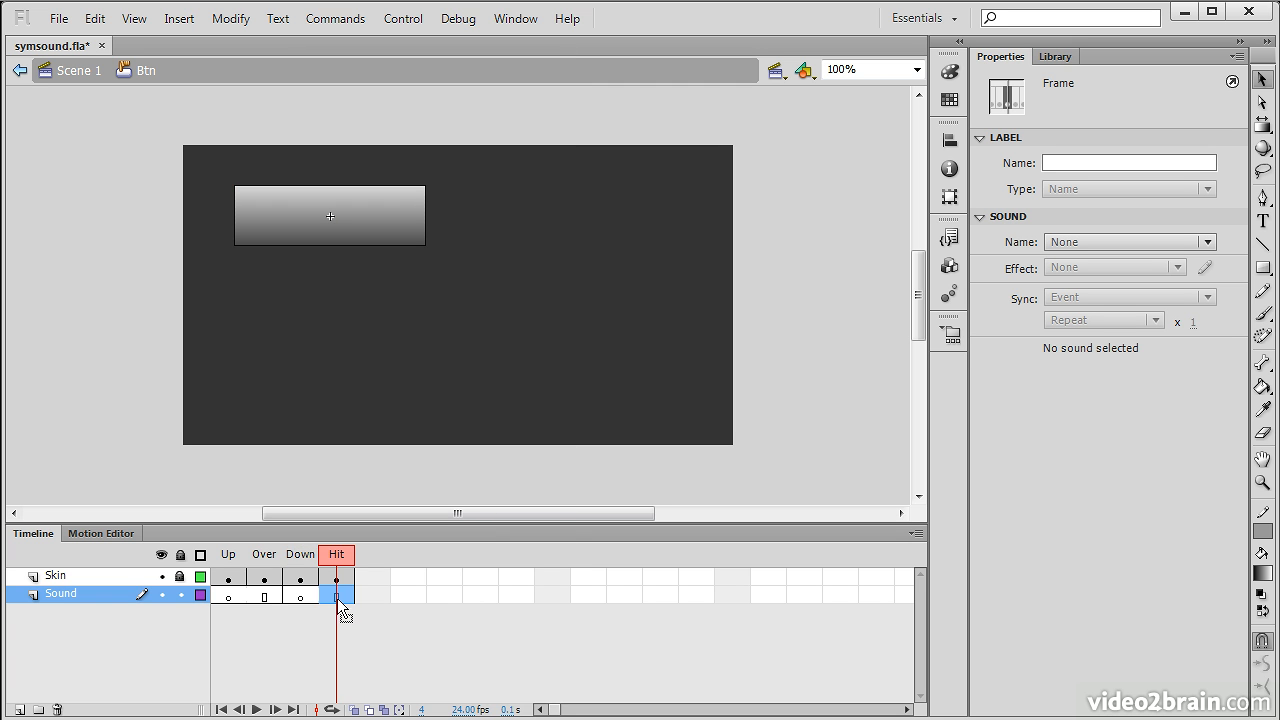
{"action": "left_click", "coordinate": [302, 597]}
{"action": "left_click", "coordinate": [338, 597]}
{"action": "right_click", "coordinate": [345, 598]}
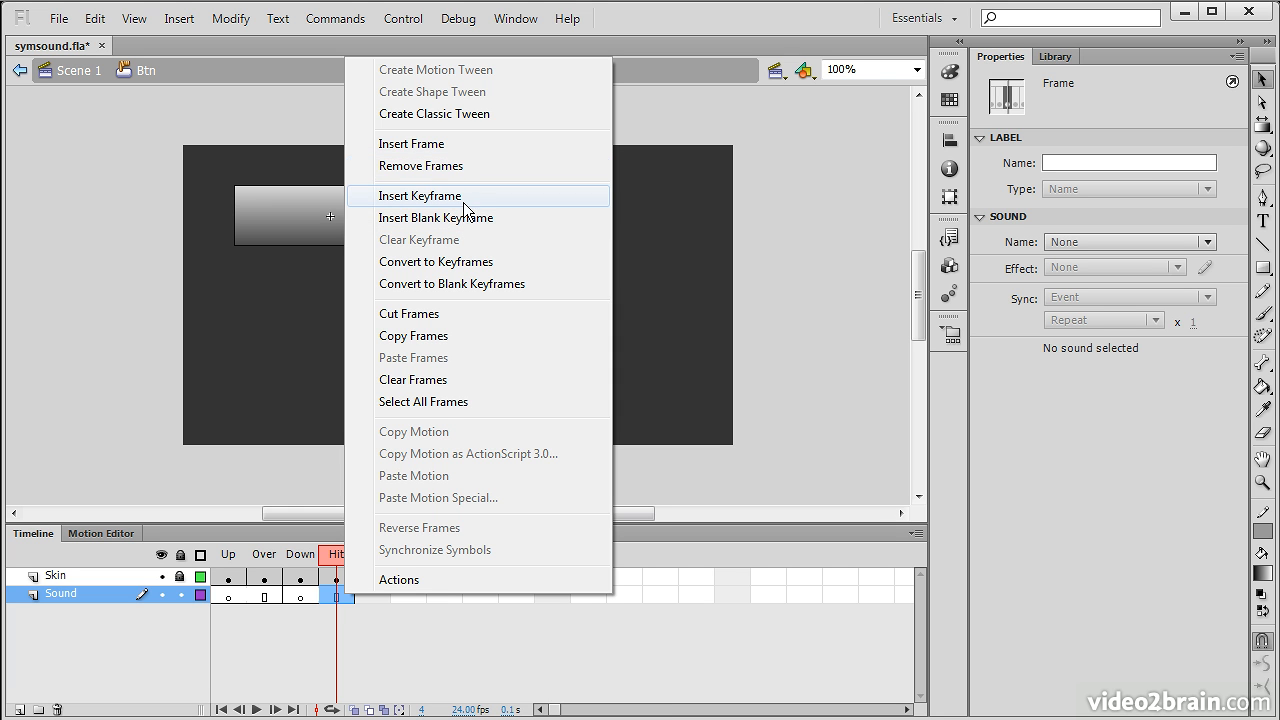
{"action": "left_click", "coordinate": [466, 218]}
- Add the Multimedia Internet CD-Rom sound from the library to the Down frame of the Sound layer
{"action": "left_click", "coordinate": [301, 598]}
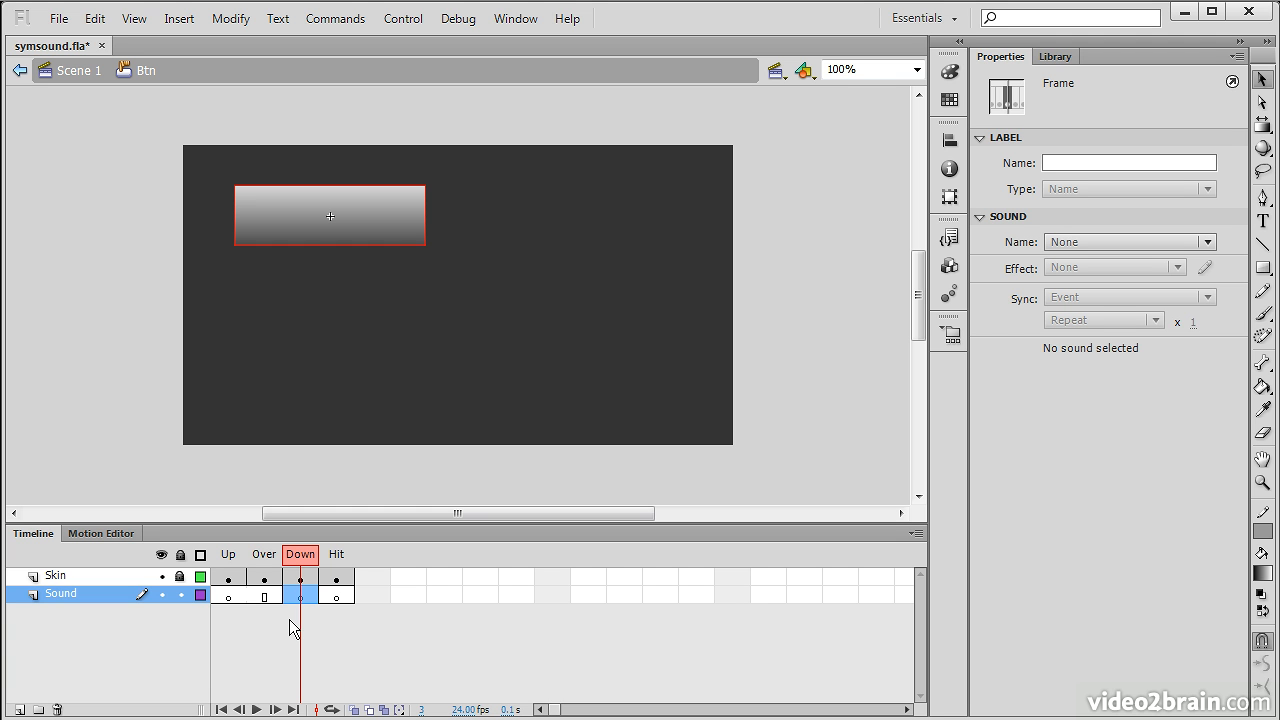
{"action": "left_click", "coordinate": [1040, 60]}
{"action": "left_click_drag", "start_coordinate": [1035, 266], "coordinate": [310, 356]}
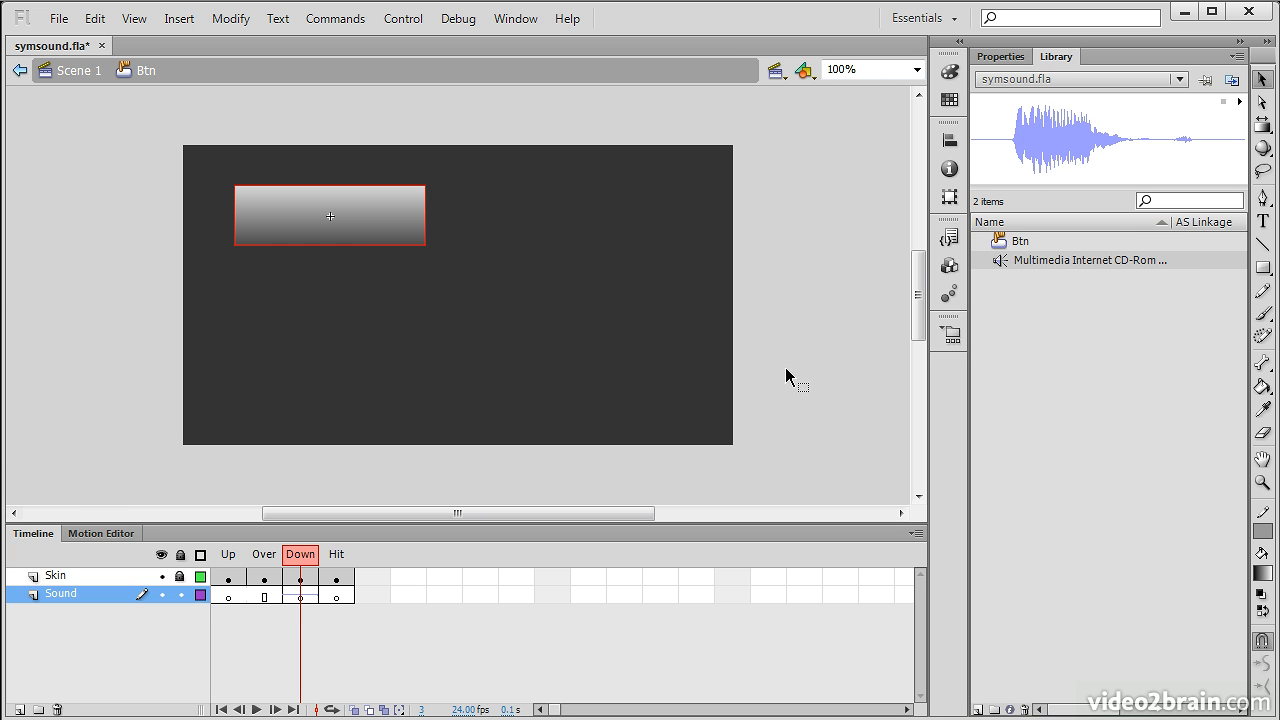
{"action": "left_click", "coordinate": [303, 598]}
{"action": "left_click_drag", "start_coordinate": [306, 599], "coordinate": [217, 367]}
- Test the movie, try the button several times to check its states and sound, and close the preview
{"action": "left_click", "coordinate": [403, 18]}
{"action": "mouse_move", "coordinate": [521, 171]}
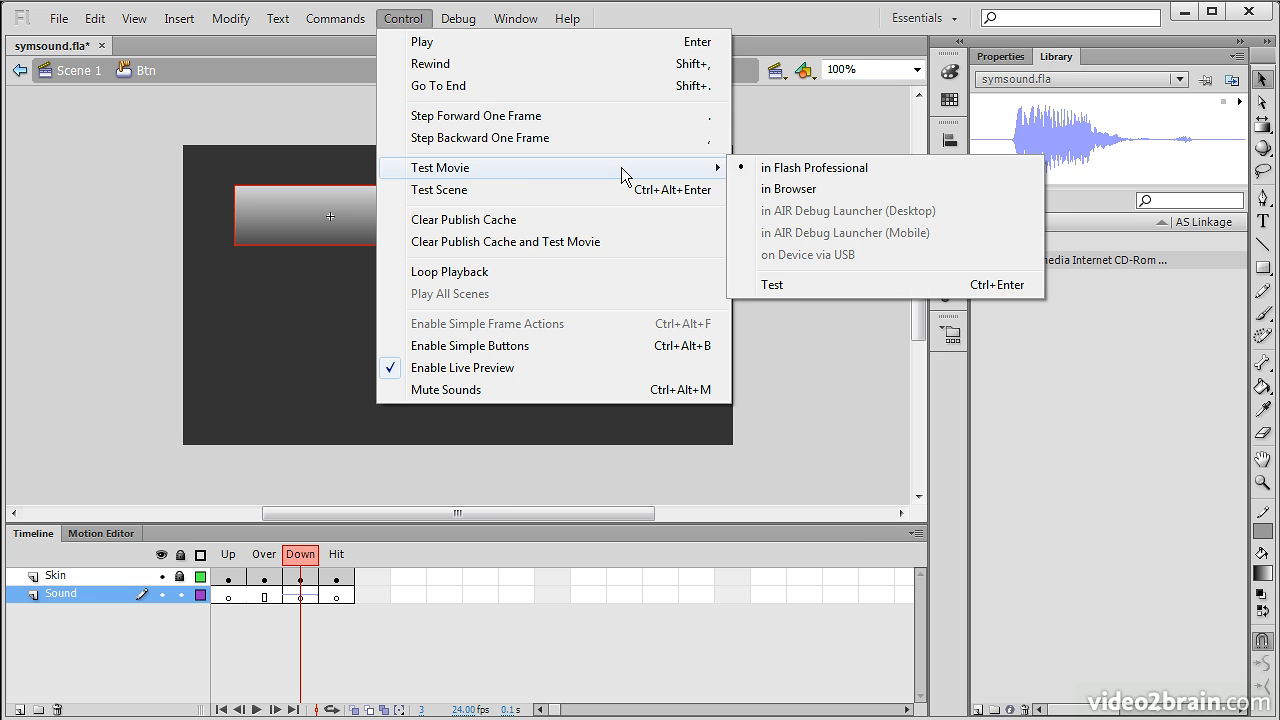
{"action": "left_click", "coordinate": [786, 284]}
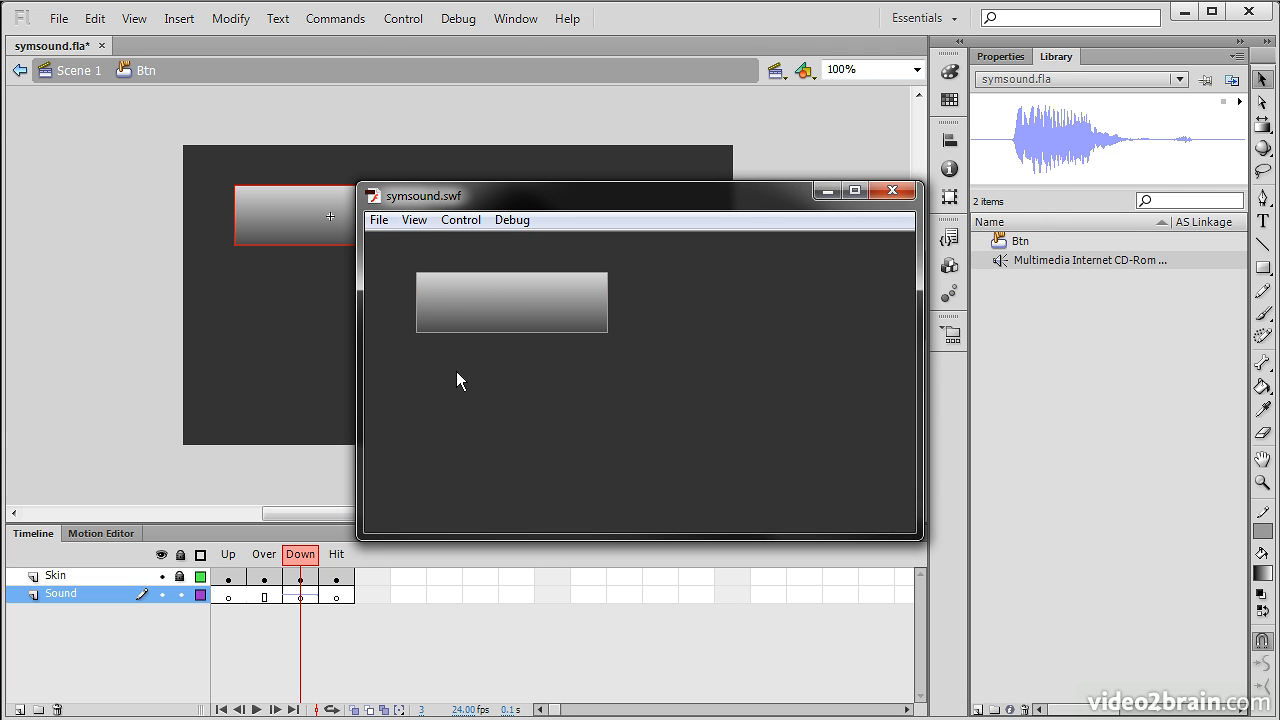
{"action": "left_click", "coordinate": [492, 312]}
{"action": "left_click", "coordinate": [488, 317]}
{"action": "left_click", "coordinate": [490, 315]}
{"action": "left_click", "coordinate": [488, 314]}
{"action": "left_click", "coordinate": [878, 190]}
- Set the sync of the sound in the Sound layer's Down frame to Event
{"action": "left_click", "coordinate": [299, 597]}
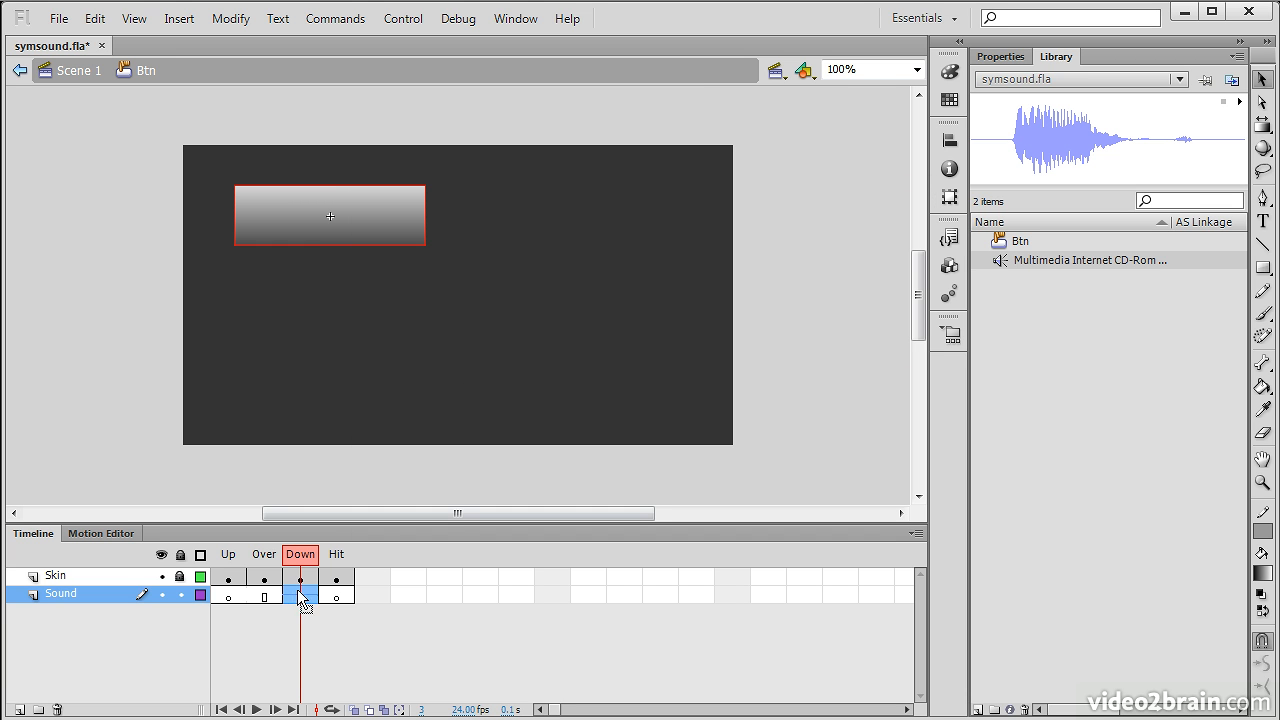
{"action": "left_click", "coordinate": [1000, 57]}
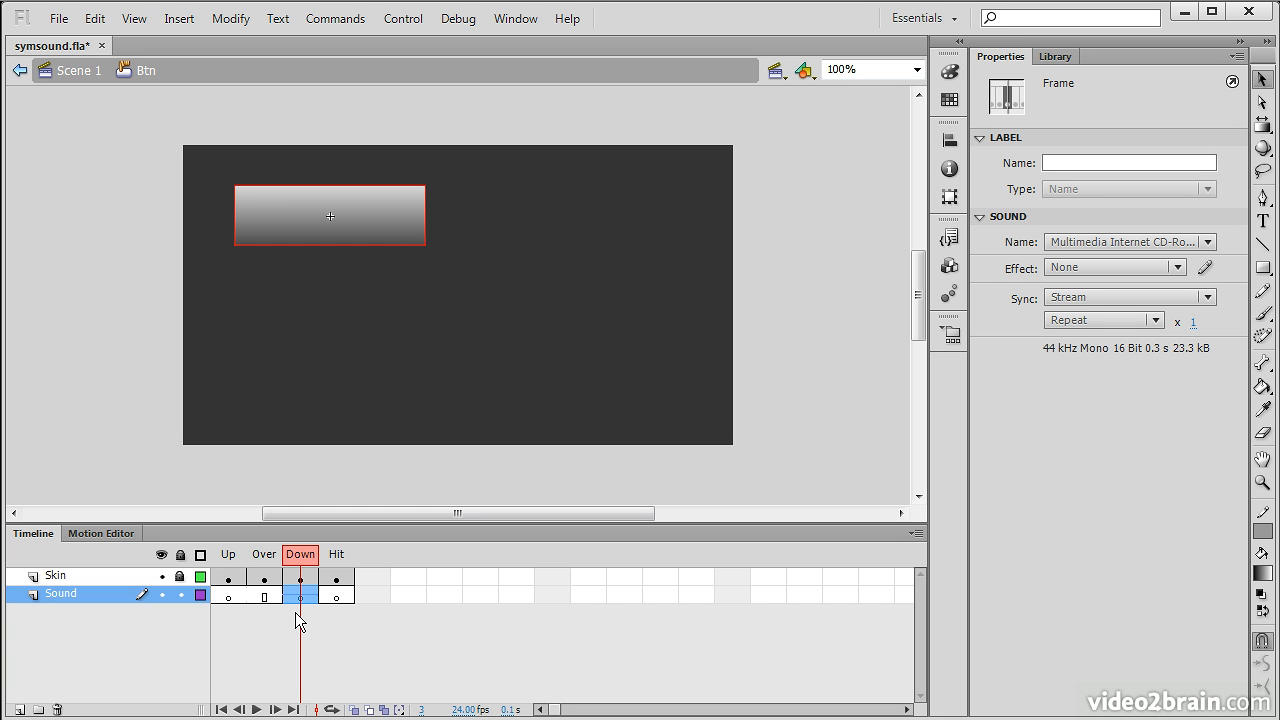
{"action": "left_click", "coordinate": [1203, 297]}
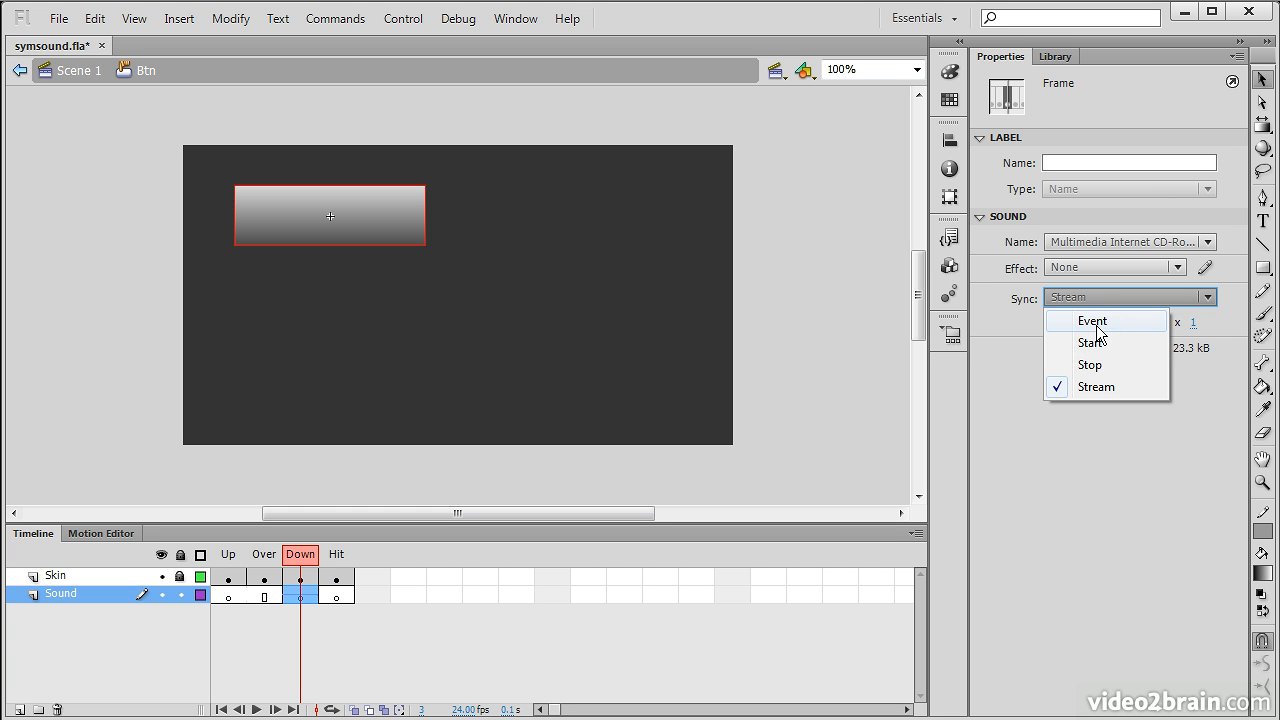
{"action": "key", "text": "Escape"}
{"action": "left_click", "coordinate": [1120, 296]}
{"action": "left_click", "coordinate": [1112, 322]}
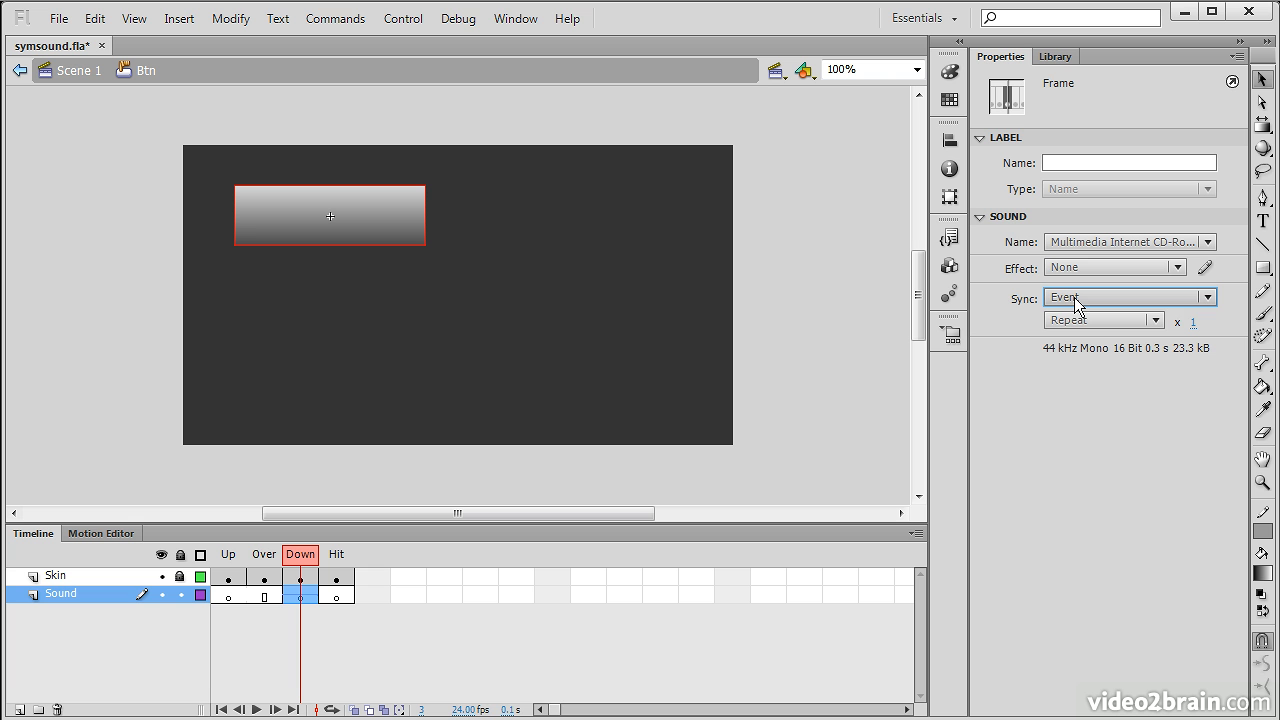
{"action": "left_click", "coordinate": [574, 337]}
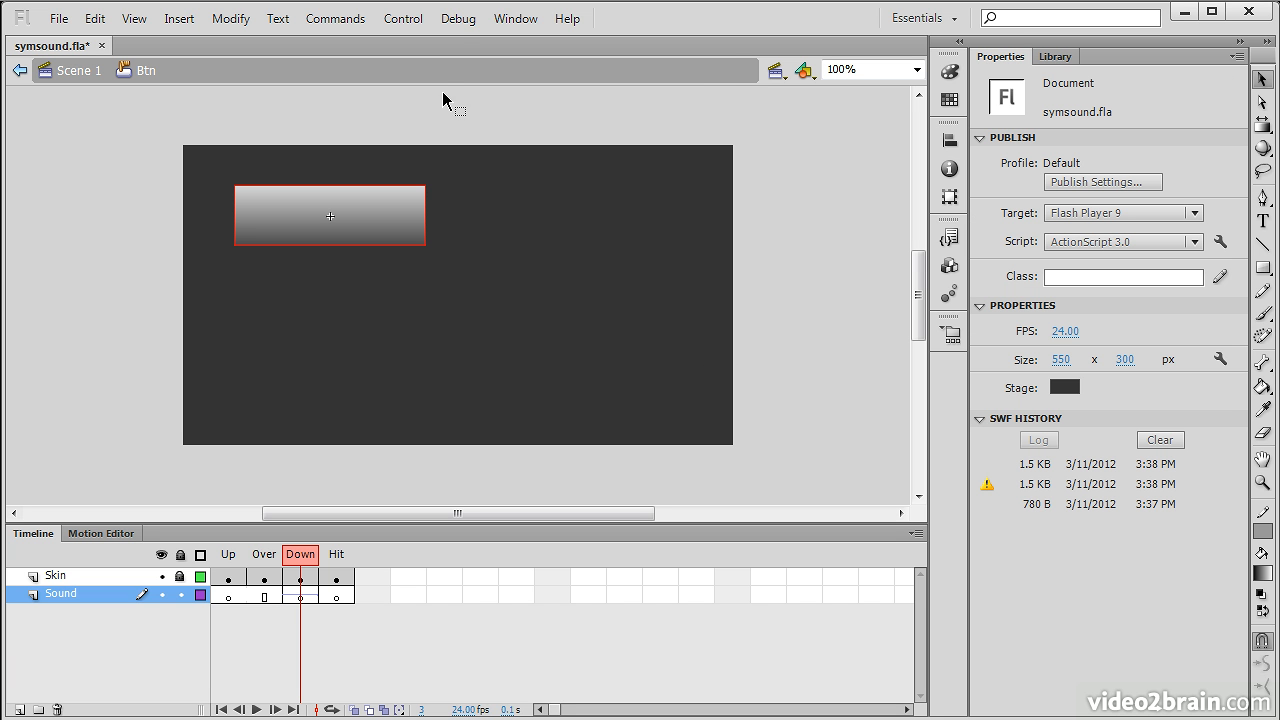
- Test the movie again to check the button with the Event sync and close the preview
{"action": "left_click", "coordinate": [403, 19]}
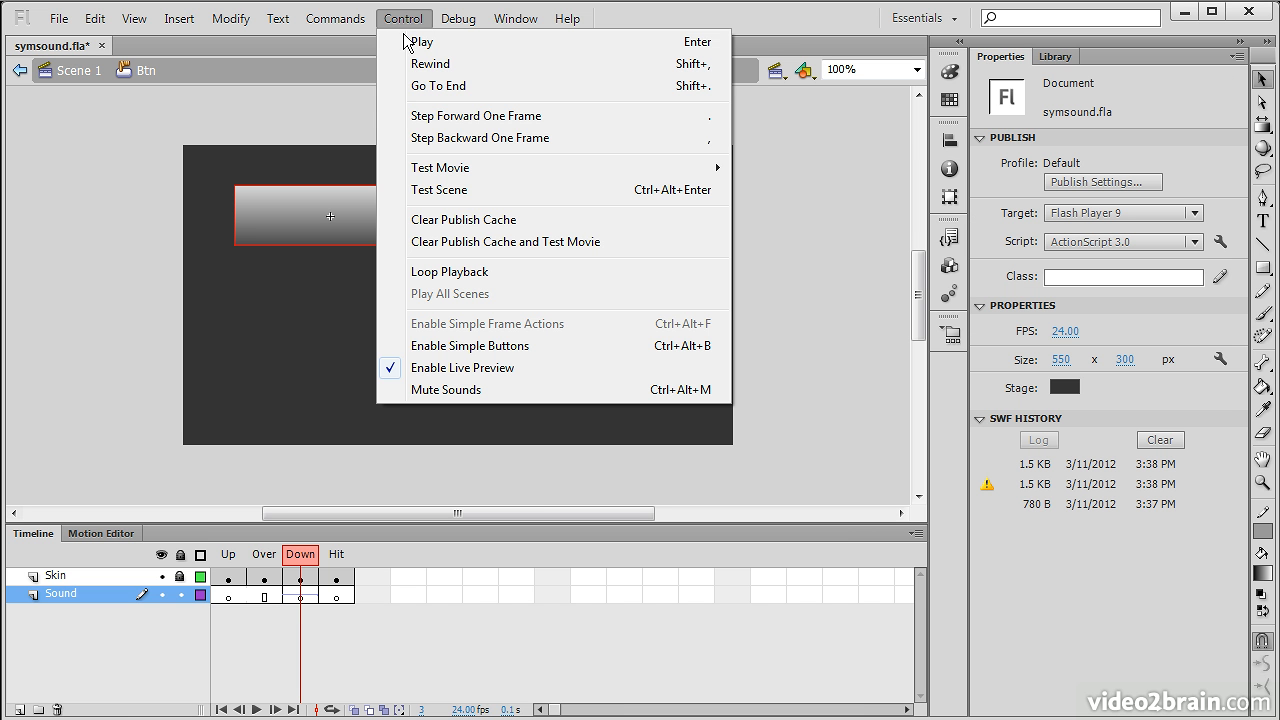
{"action": "mouse_move", "coordinate": [460, 174]}
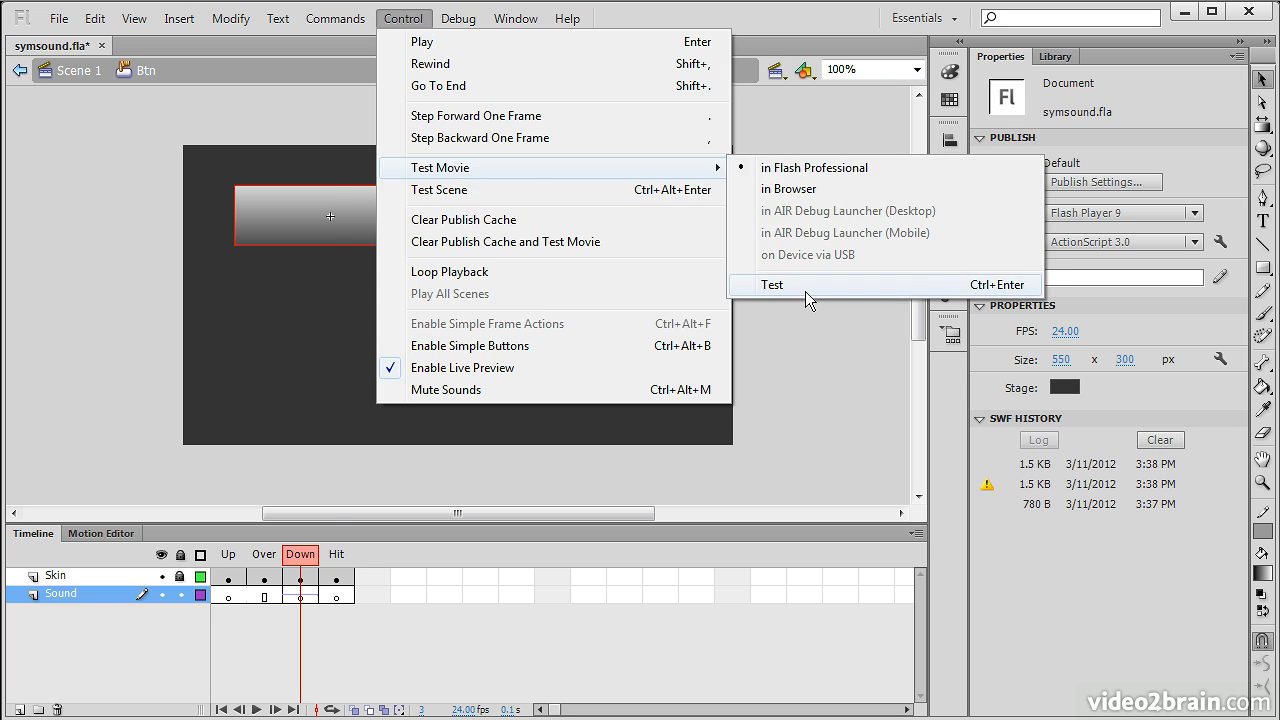
{"action": "left_click", "coordinate": [805, 289]}
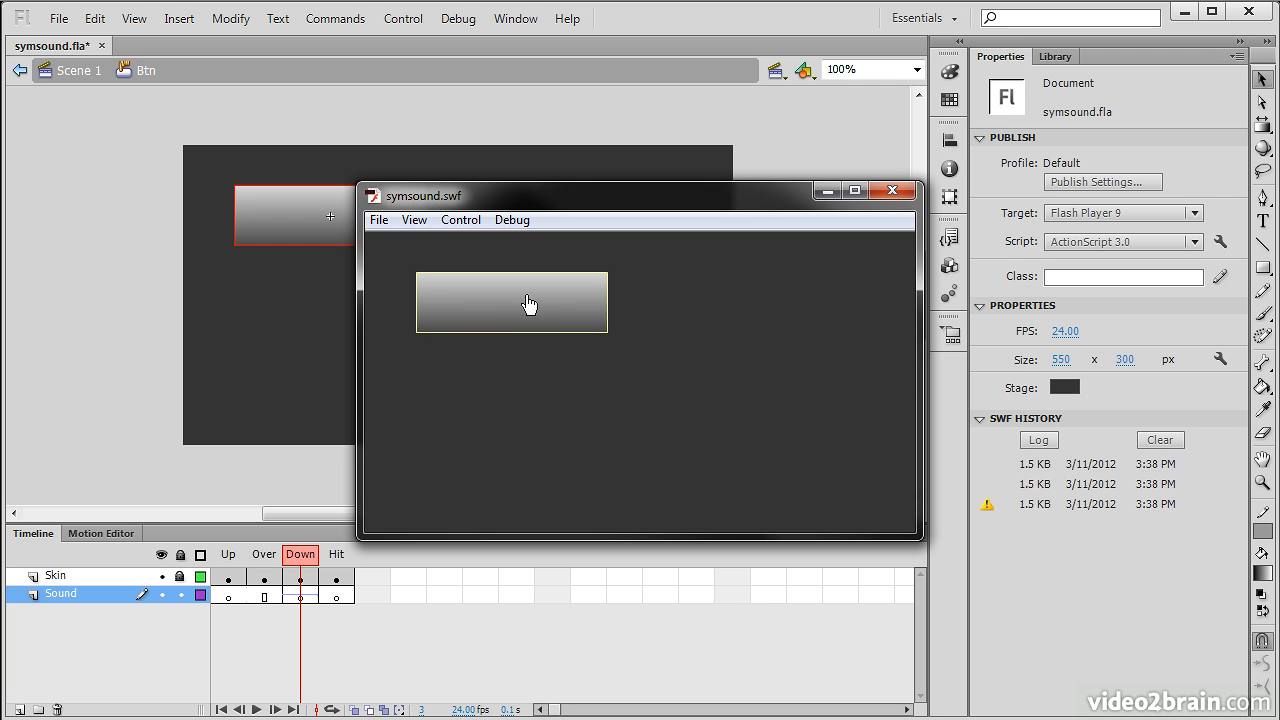
{"action": "left_click", "coordinate": [892, 190]}
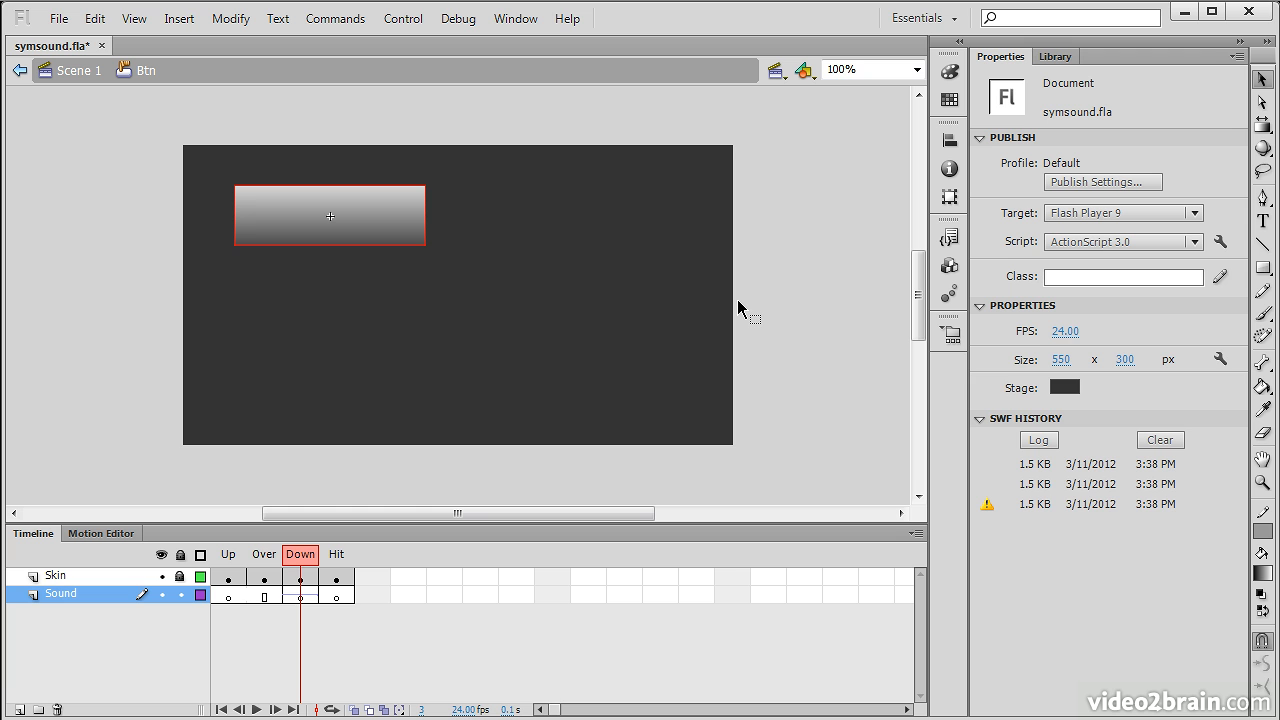